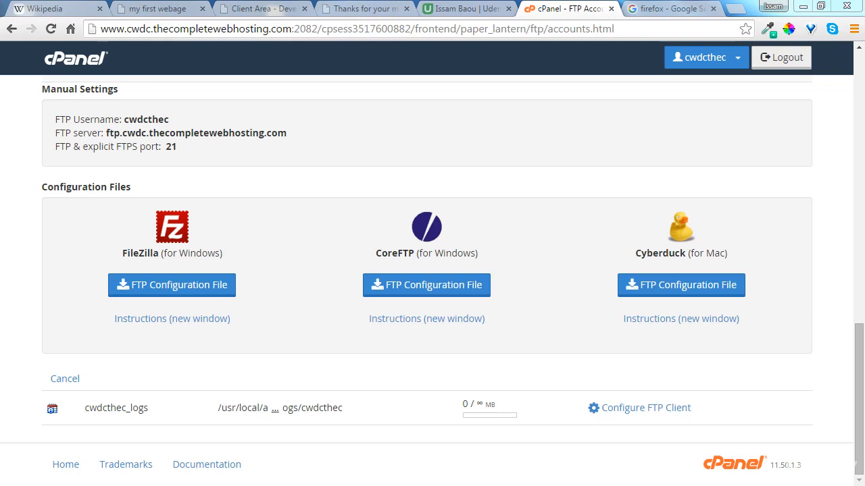
# Open the official Firefox result from the Google search and start the free download of Firefox
pyautogui.click(654, 13)
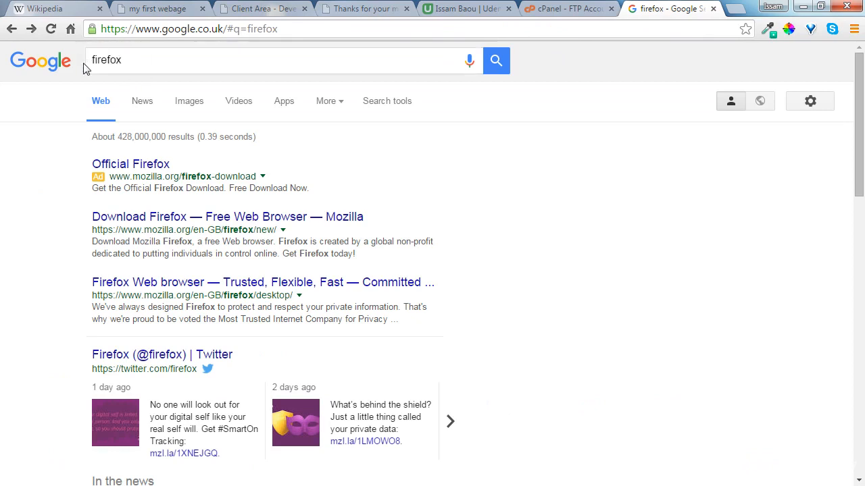
pyautogui.click(121, 170)
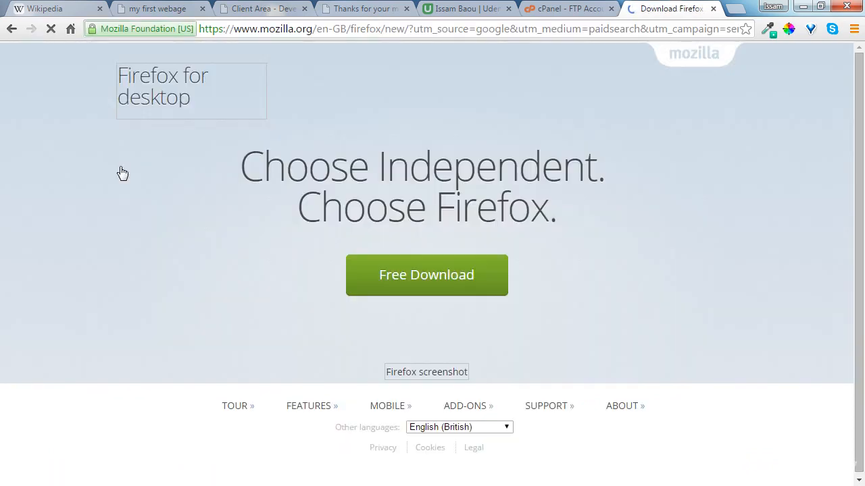
pyautogui.click(426, 271)
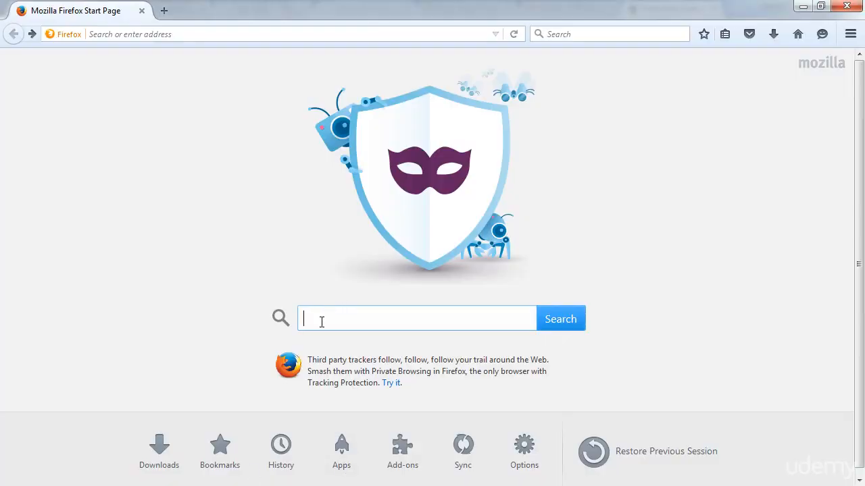
# In Firefox, search the web for fireftp and open its Mozilla Add-ons page
pyautogui.write('fire')
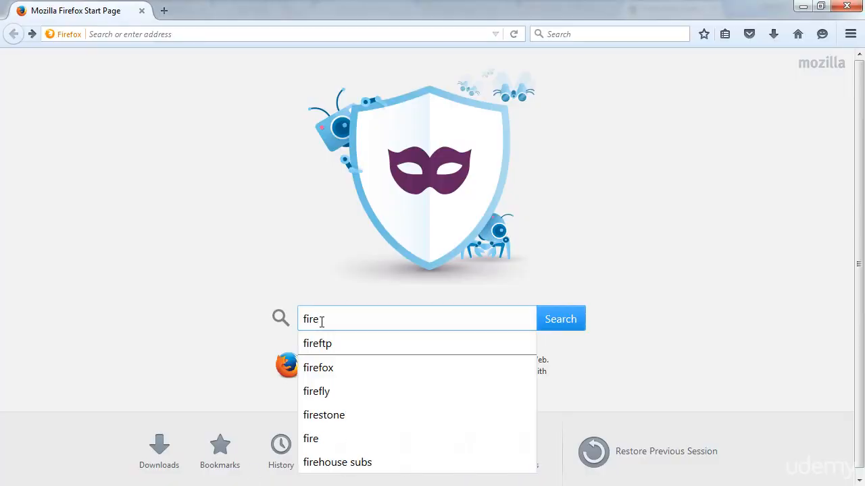
pyautogui.press('Down')
pyautogui.press('Return')
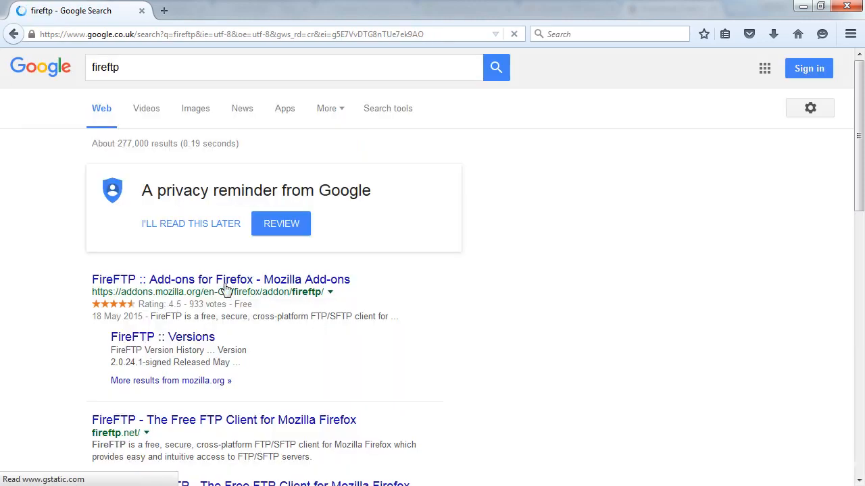
pyautogui.click(179, 283)
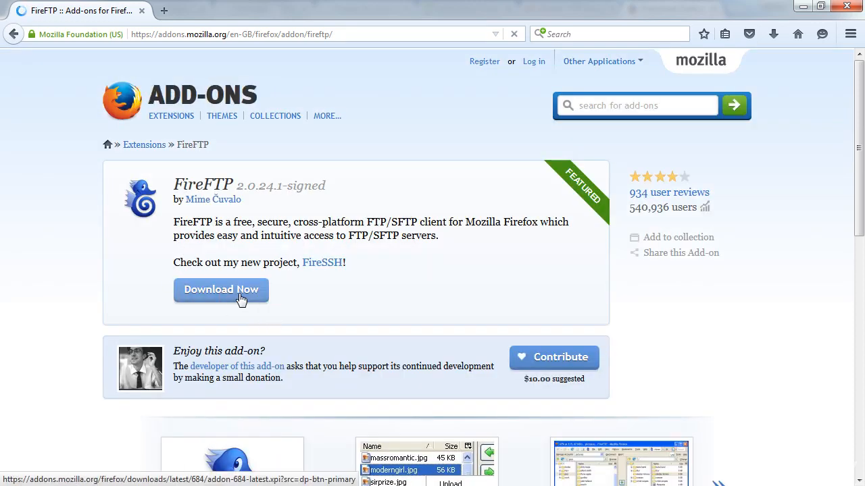
# Install the FireFTP add-on and restart Firefox to complete the installation
pyautogui.click(240, 299)
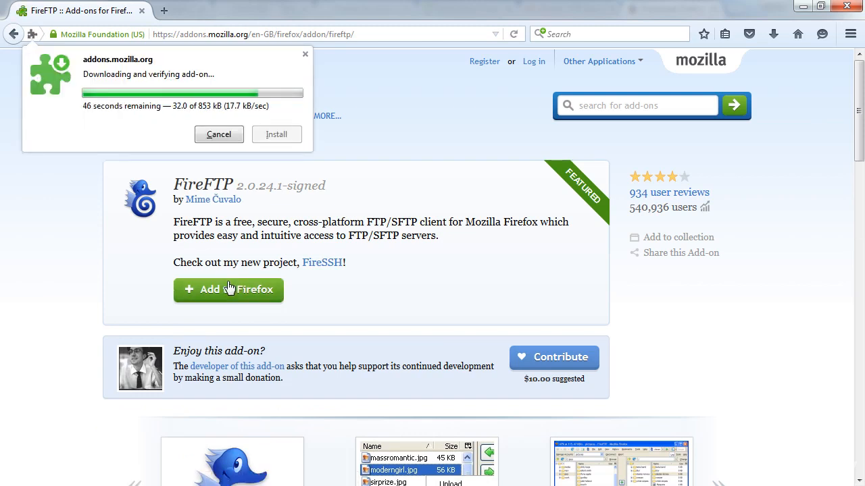
pyautogui.click(284, 137)
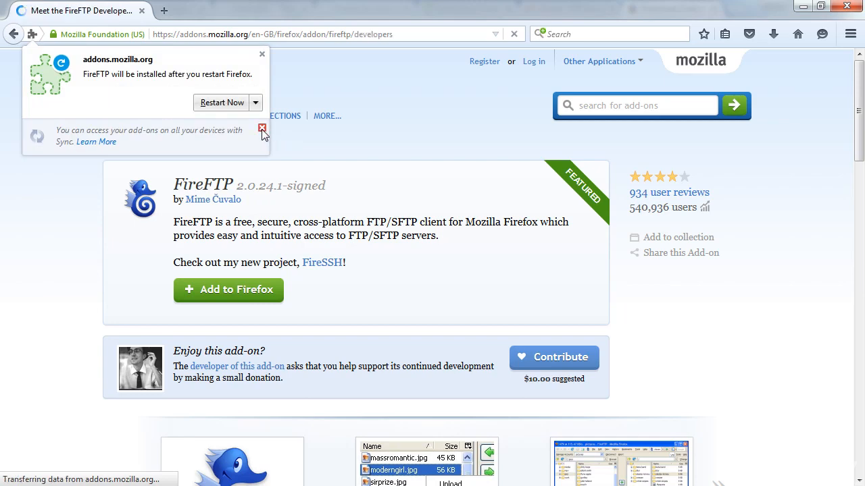
pyautogui.click(223, 103)
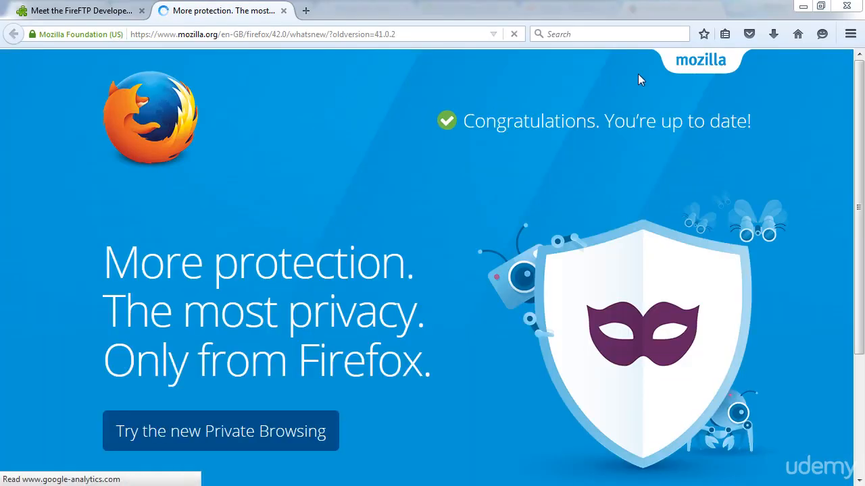
# Customise Firefox by placing the FireFTP shortcut at the end of the tab strip, and finish customising
pyautogui.click(850, 35)
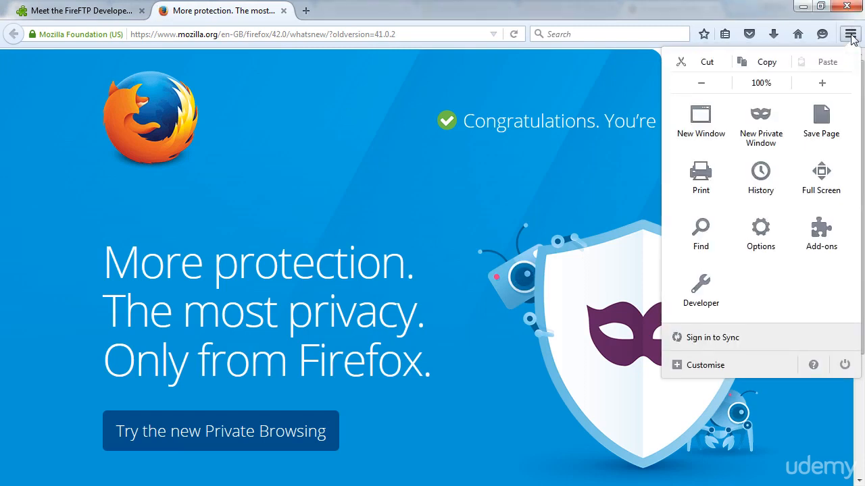
pyautogui.click(718, 372)
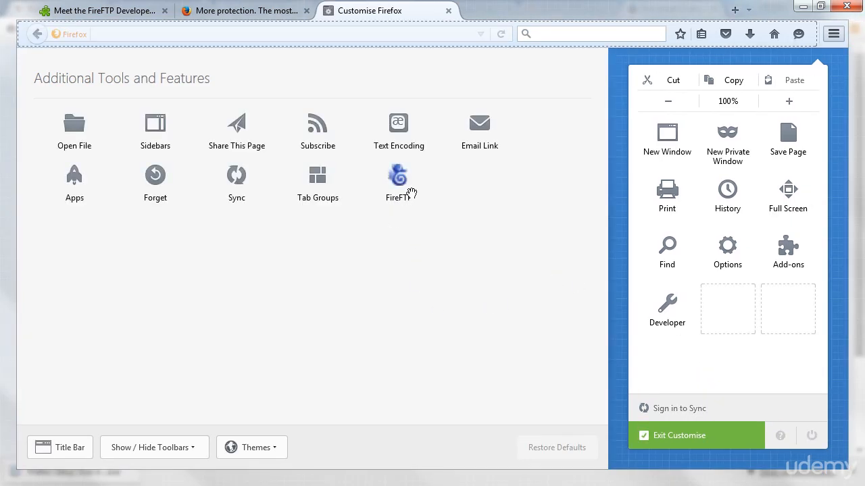
pyautogui.moveTo(410, 194); pyautogui.dragTo(749, 13)
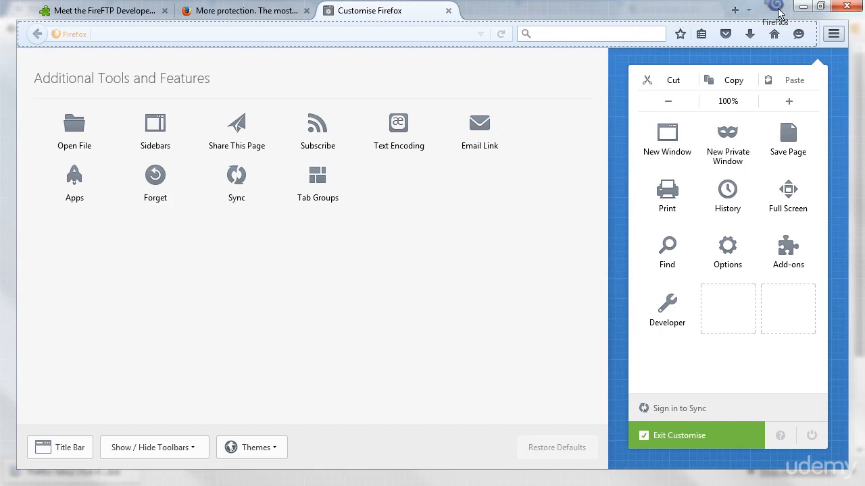
pyautogui.click(833, 39)
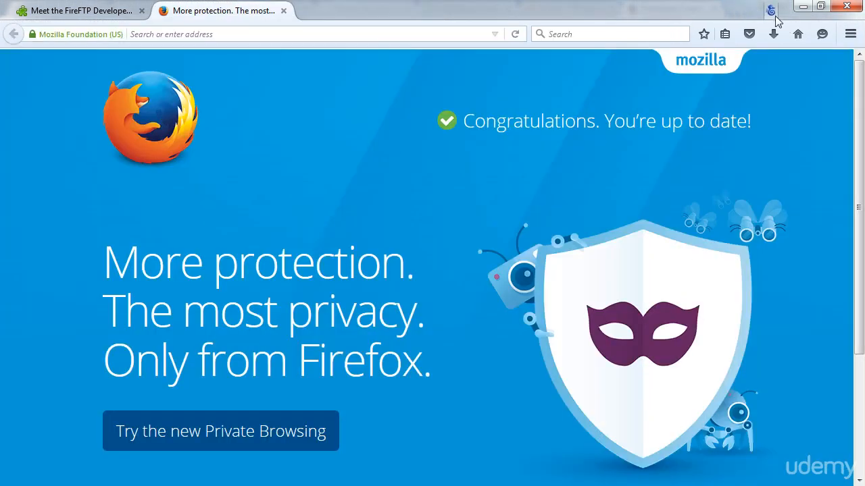
# Launch FireFTP and close the Firefox update page and the FireFTP developers page
pyautogui.click(772, 11)
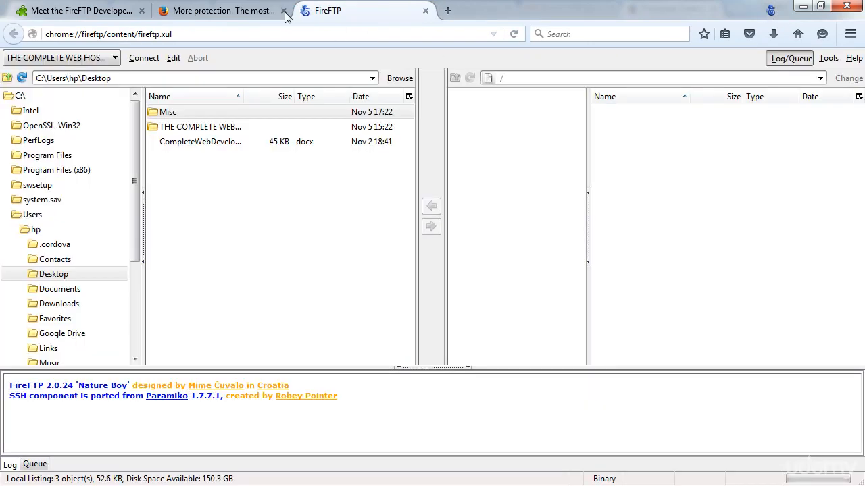
pyautogui.click(283, 11)
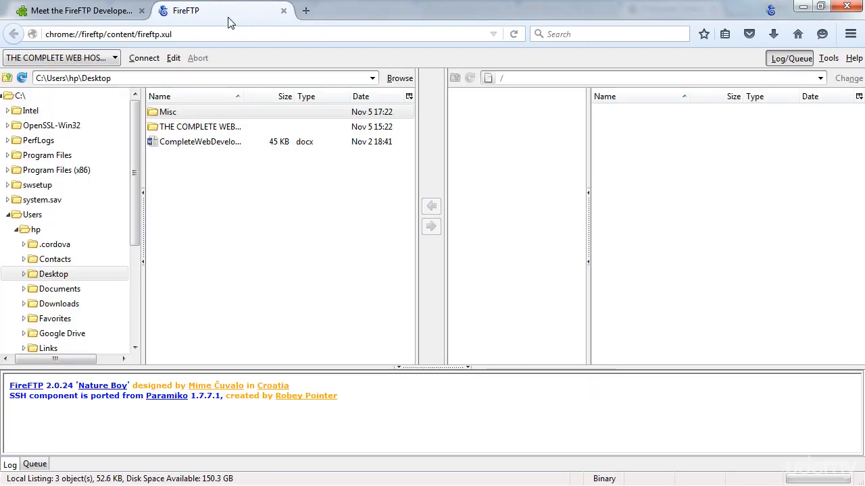
pyautogui.click(142, 10)
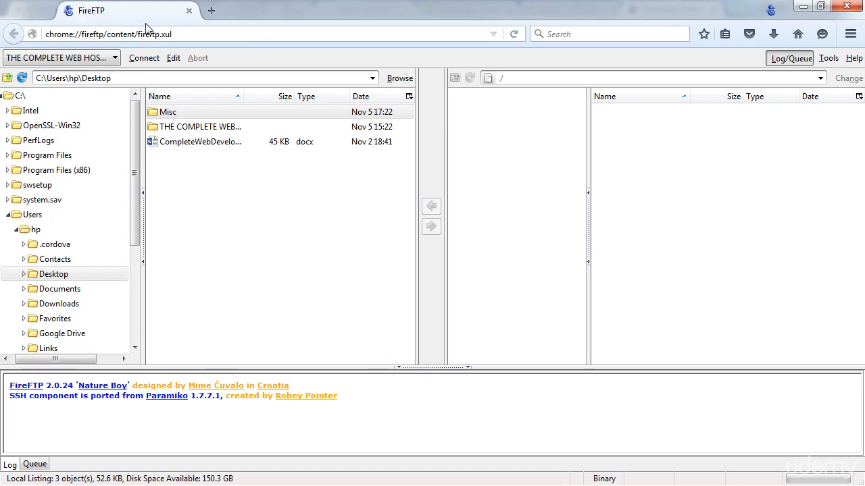
# Arrange the FireFTP and Chrome windows side by side and show the cPanel FTP Accounts page in Chrome
pyautogui.doubleClick(337, 9)
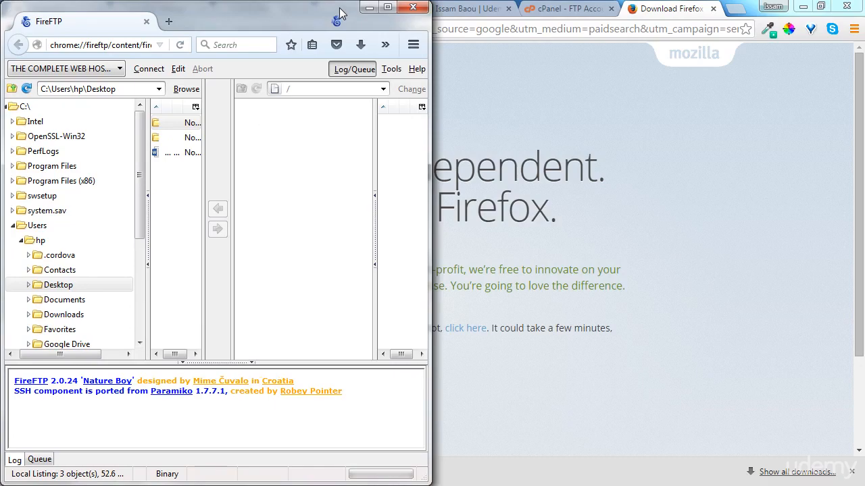
pyautogui.click(514, 102)
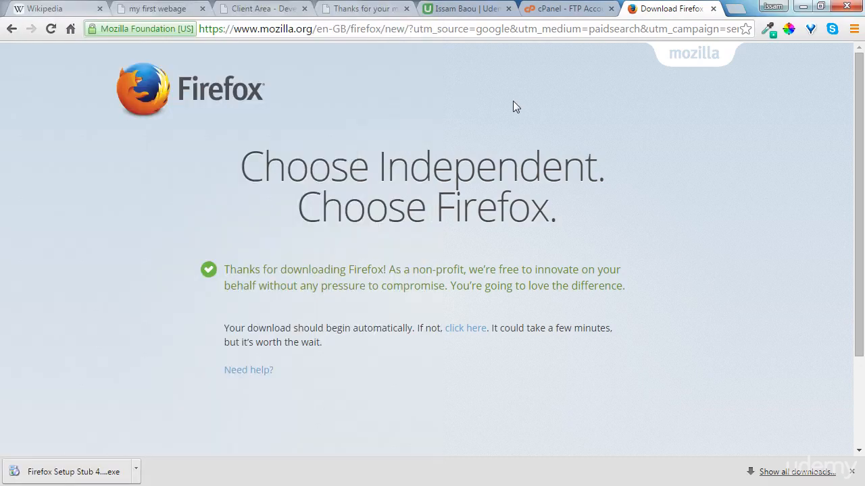
pyautogui.press('super+Right')
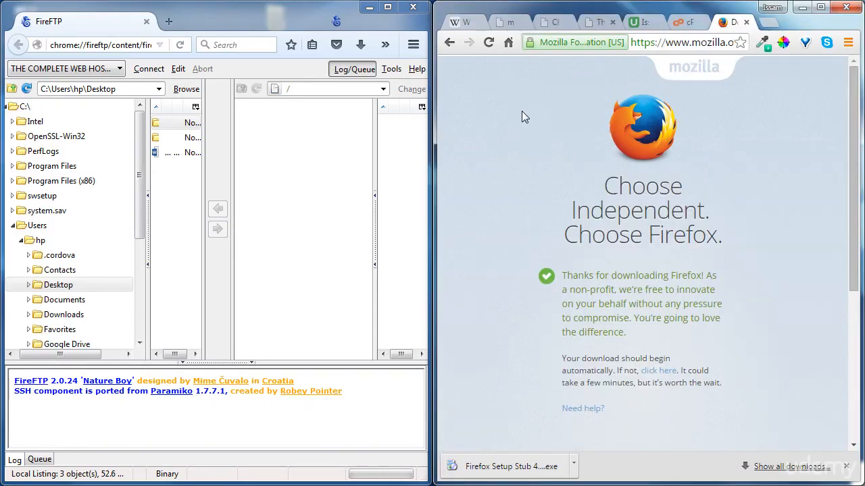
pyautogui.click(684, 23)
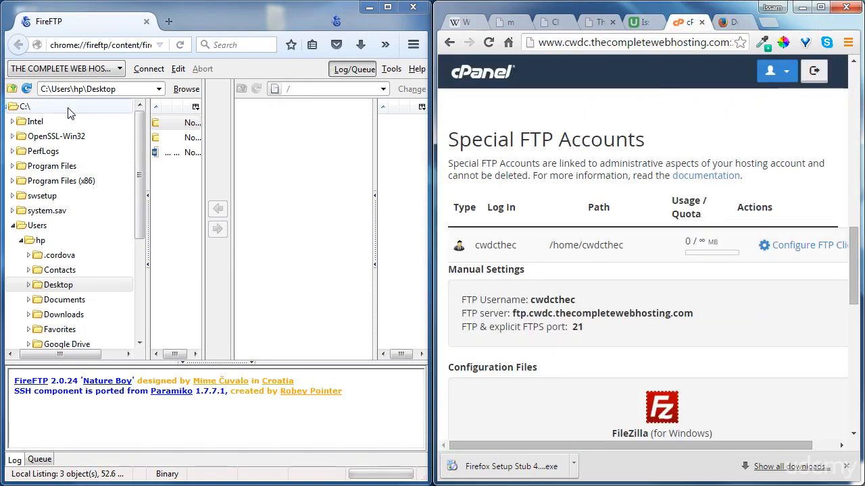
# Start a new FireFTP account named CWDC with the host ftp.cwdc.thecompletewebhosting.com copied from the cPanel FTP settings
pyautogui.click(90, 70)
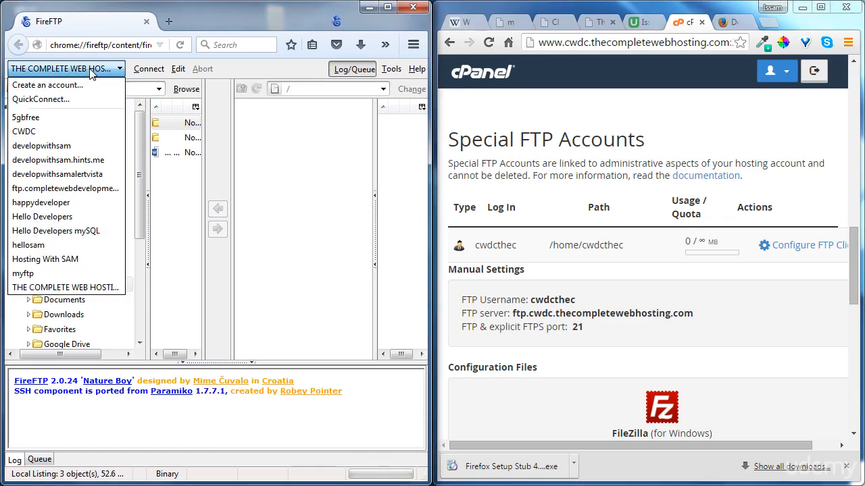
pyautogui.click(40, 89)
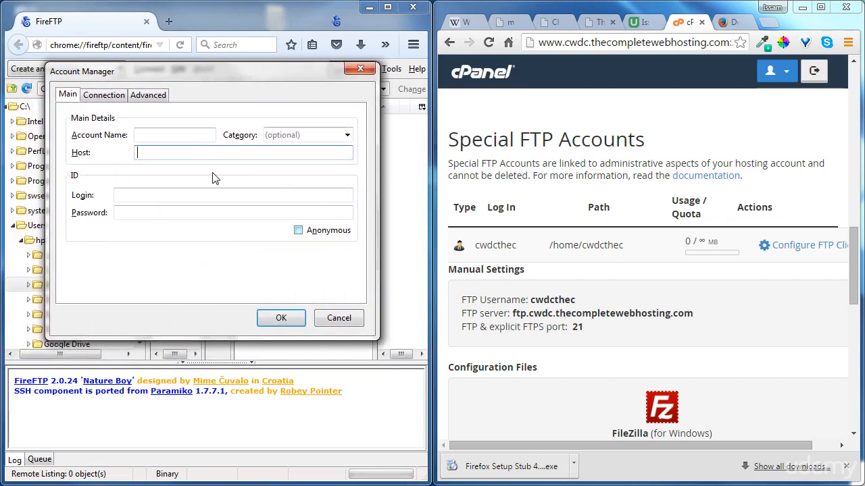
pyautogui.click(163, 140)
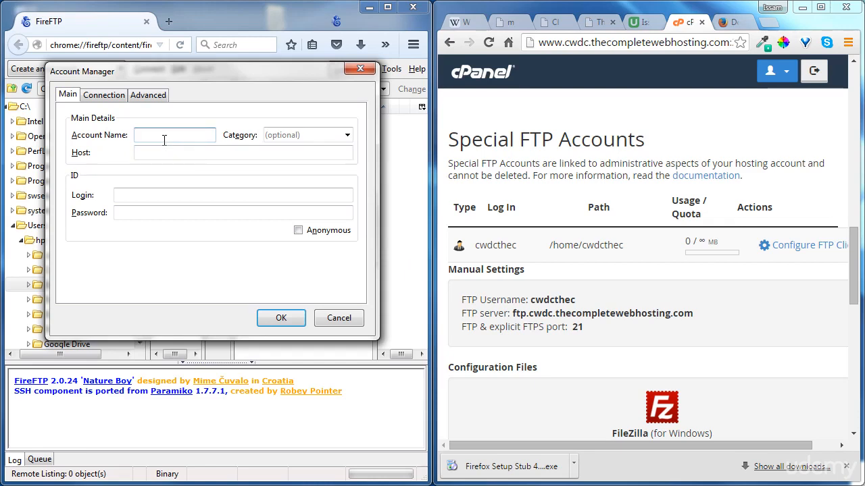
pyautogui.write('CWDC')
pyautogui.moveTo(514, 314); pyautogui.dragTo(704, 319)
pyautogui.hotkey('ctrl', 'c')
pyautogui.click(210, 154)
pyautogui.hotkey('ctrl', 'v')
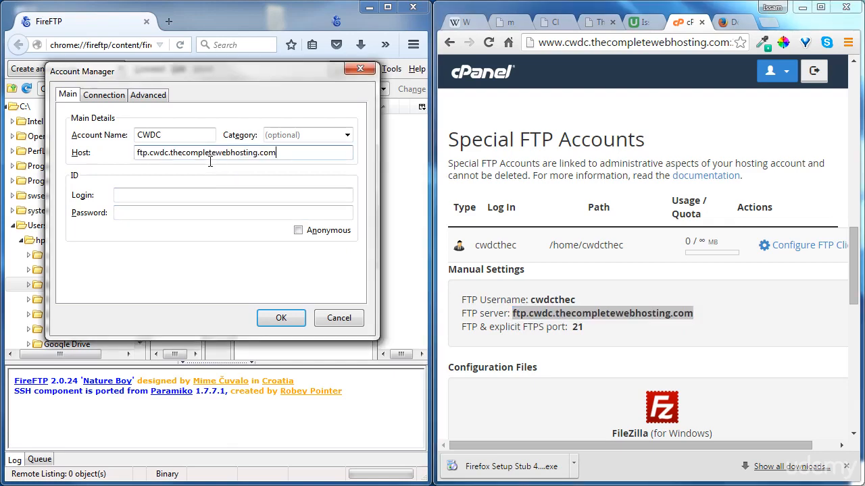
# Fill in the login with the FTP username from cPanel, enter the account password, and close the Account Manager without saving
pyautogui.doubleClick(548, 300)
pyautogui.hotkey('ctrl', 'c')
pyautogui.click(122, 196)
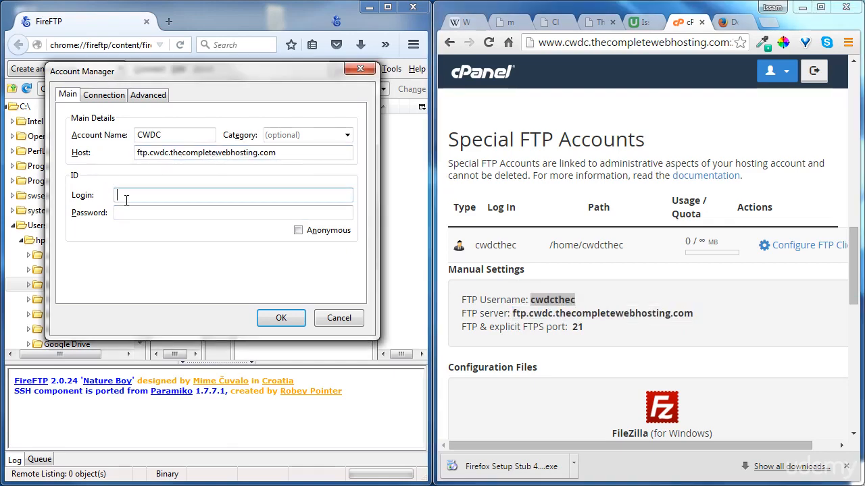
pyautogui.hotkey('ctrl', 'v')
pyautogui.click(142, 218)
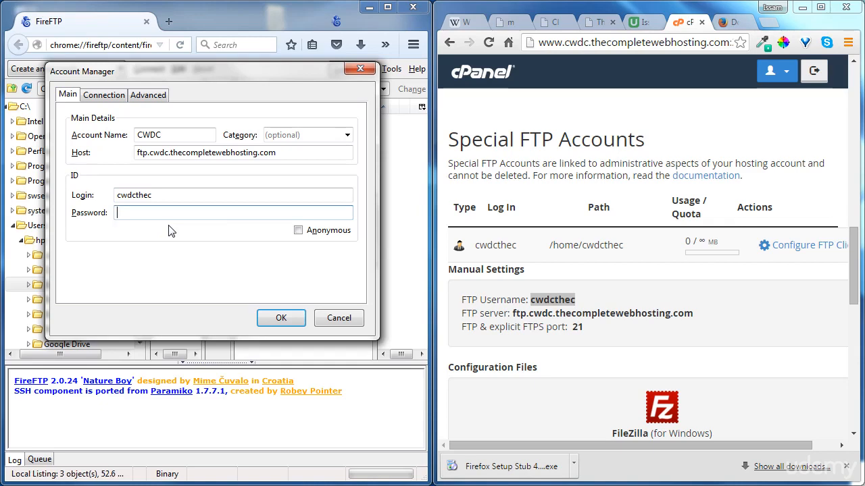
pyautogui.hotkey('ctrl', 'v')
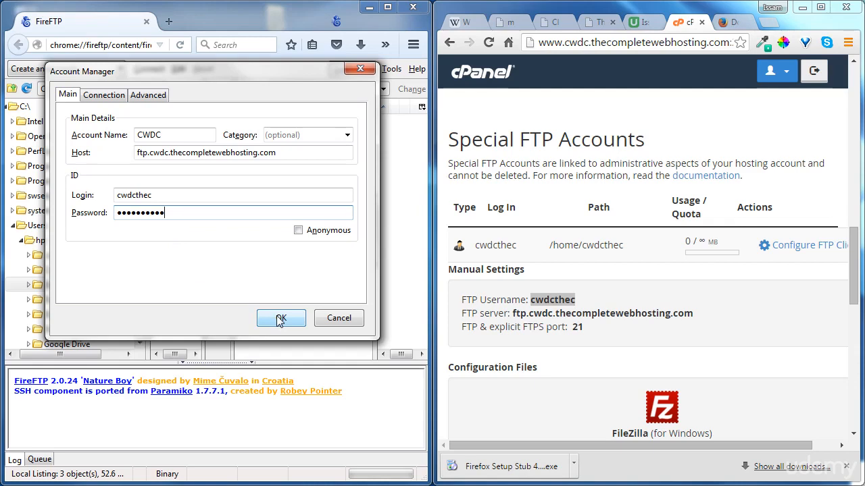
pyautogui.click(360, 68)
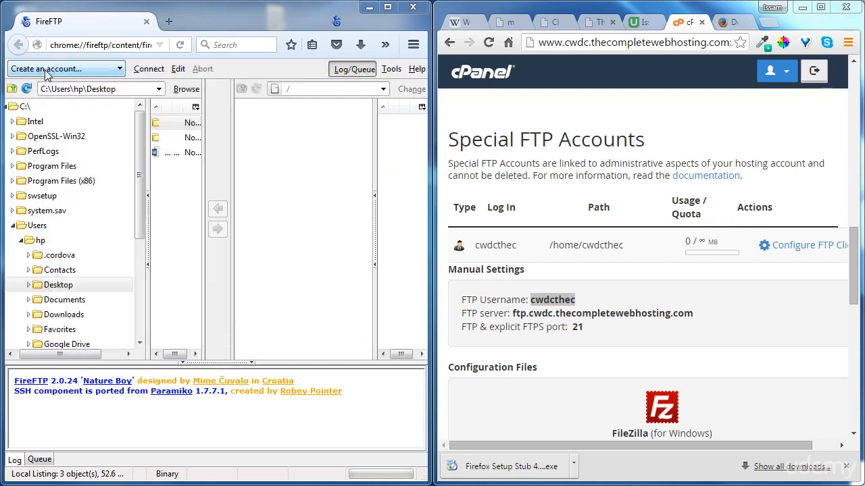
# Select the saved CWDC account, maximize the FireFTP window and connect to the server
pyautogui.click(45, 70)
pyautogui.click(30, 129)
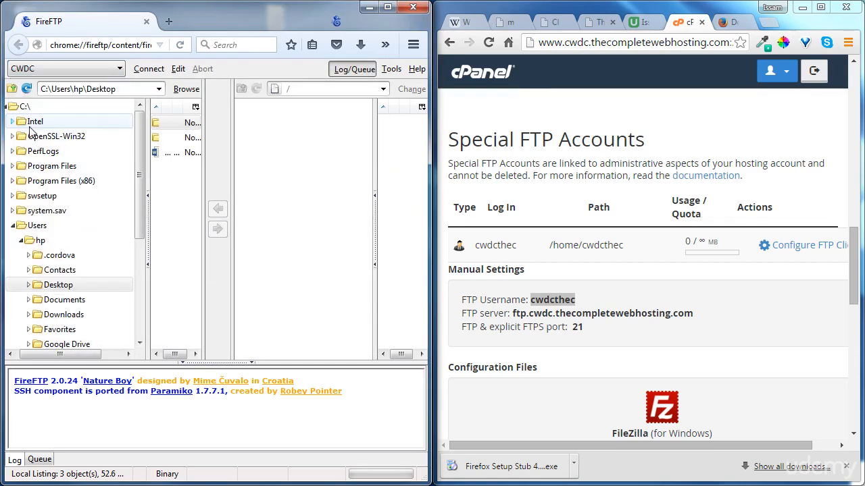
pyautogui.click(387, 7)
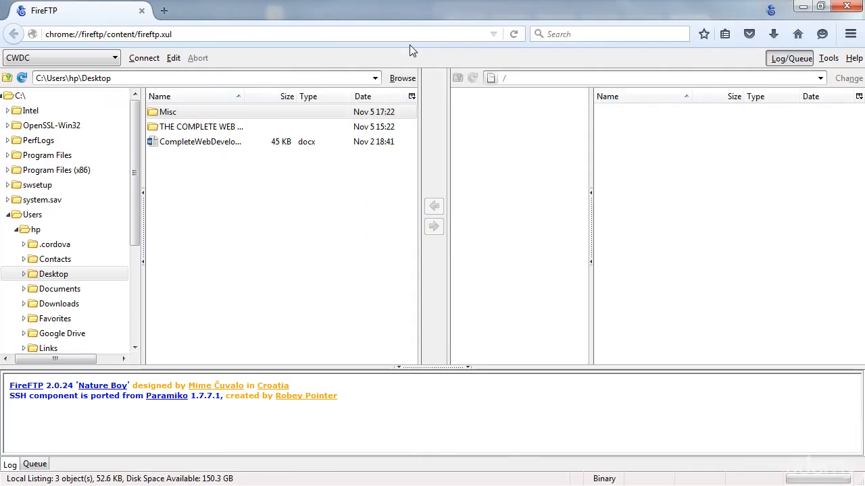
pyautogui.click(145, 60)
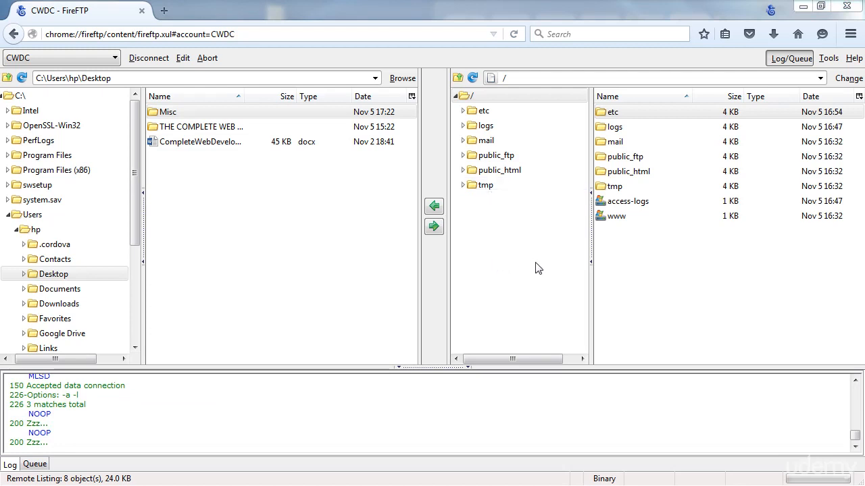
# Open the remote public_html folder and the local THE COMPLETE WEB DEVELOPMENT COURSE folder on the Desktop
pyautogui.click(624, 173)
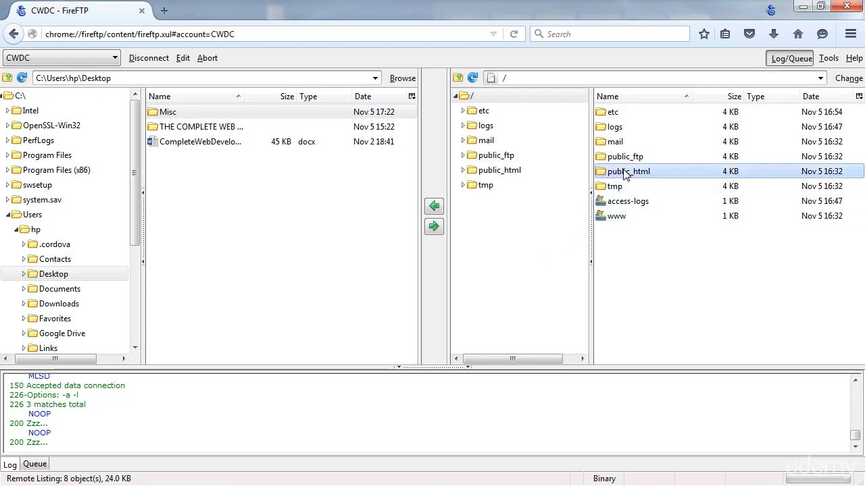
pyautogui.doubleClick(624, 172)
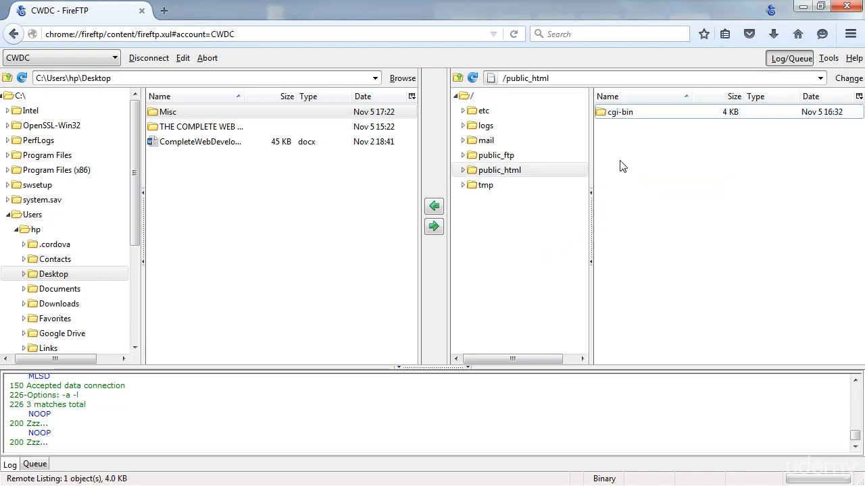
pyautogui.click(283, 177)
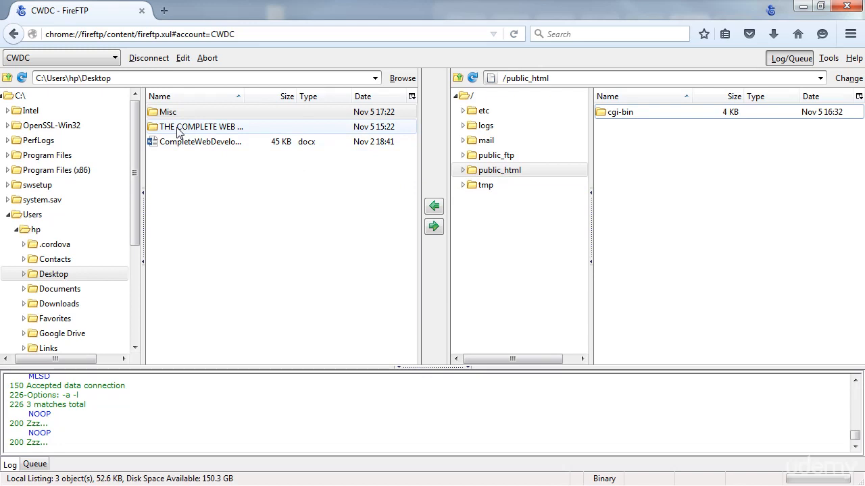
pyautogui.doubleClick(178, 128)
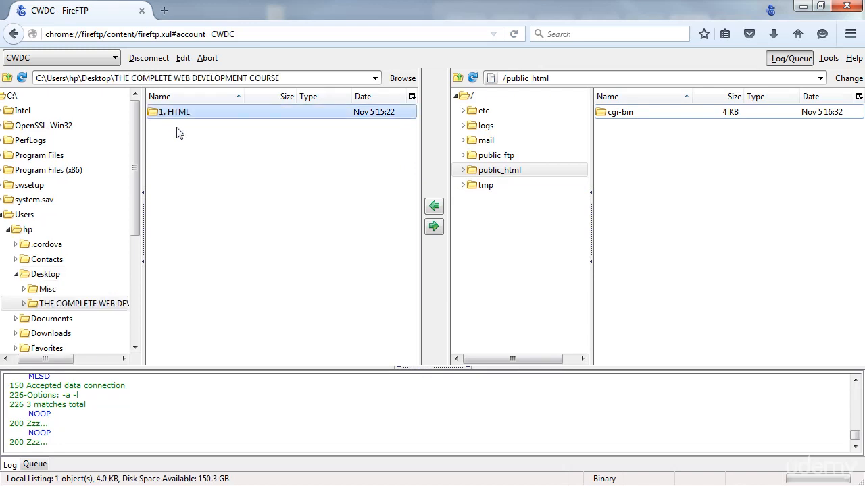
# Open the local 1. HTML folder and upload 1. helloworld.html to the remote public_html folder
pyautogui.doubleClick(172, 113)
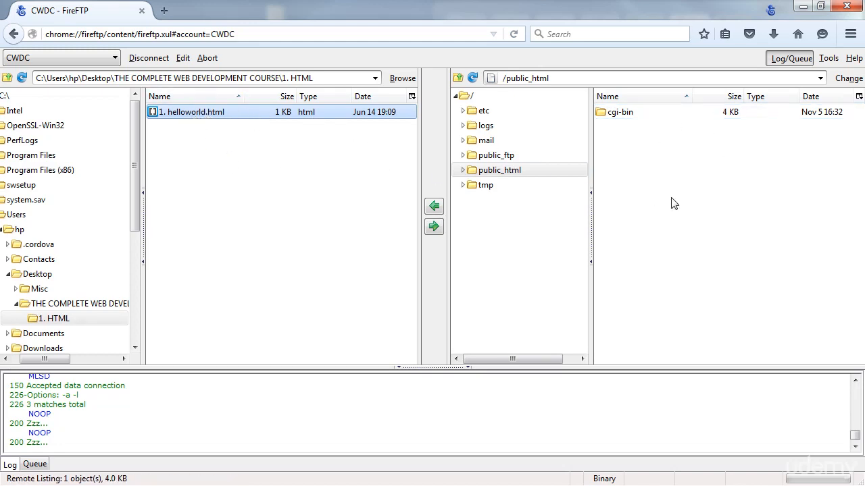
pyautogui.click(433, 227)
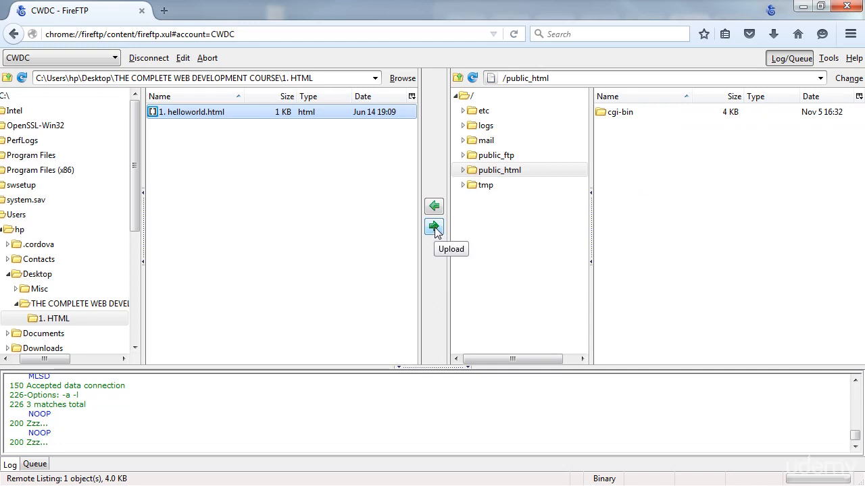
pyautogui.click(434, 227)
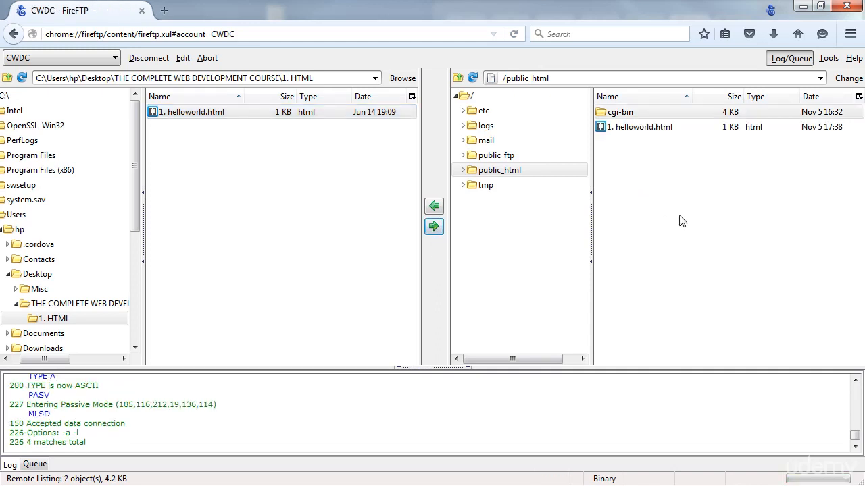
# Rename the uploaded 1. helloworld.html in public_html as index.html
pyautogui.click(625, 128)
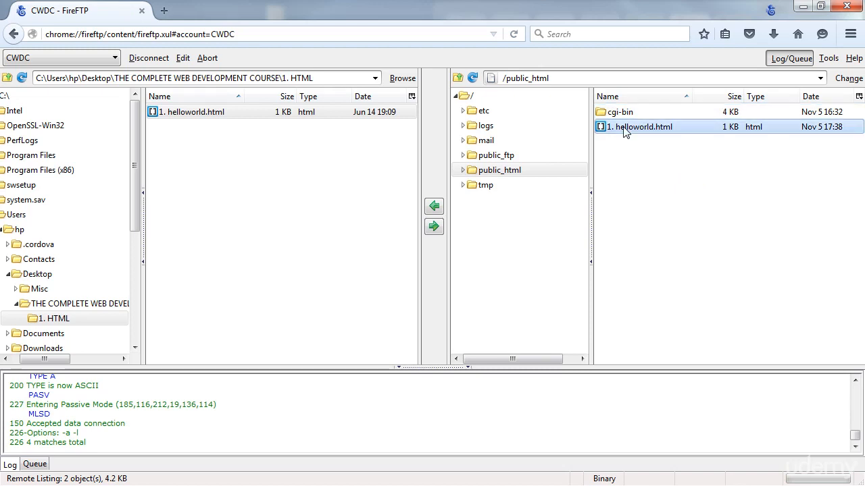
pyautogui.click(630, 134)
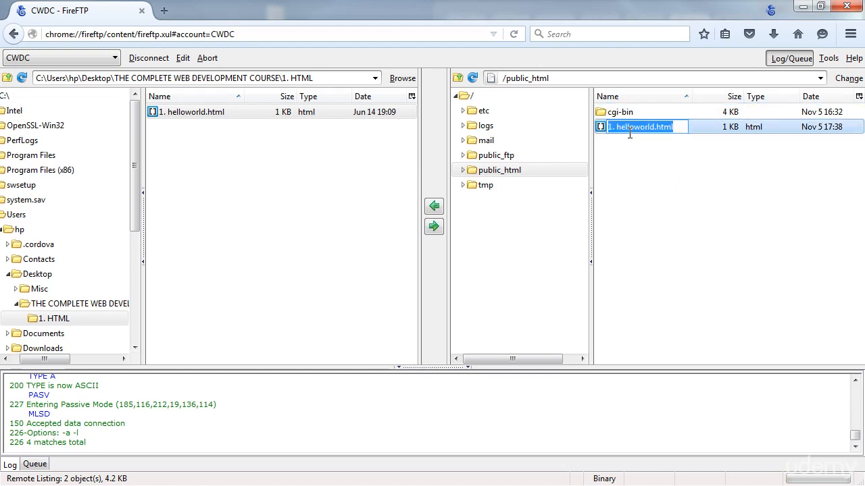
pyautogui.write('index')
pyautogui.press('Return')
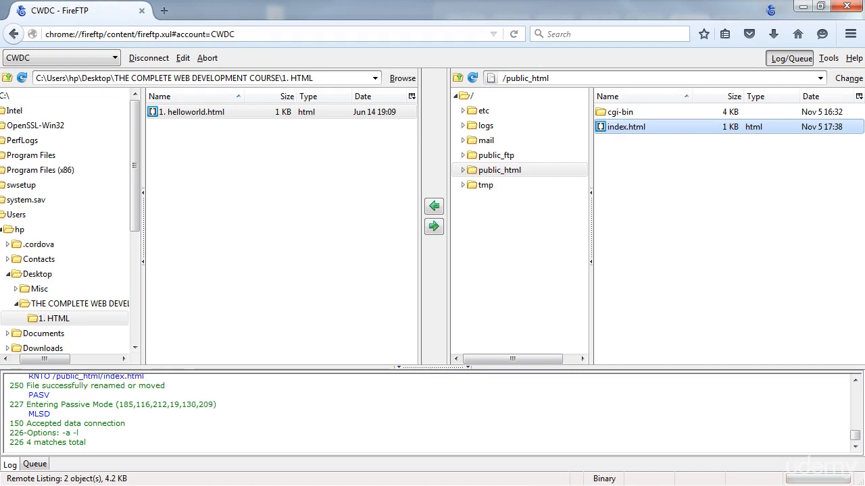
# Switch to Chrome, maximize it and load cwdc.thecompletewebhosting.com in a new tab
pyautogui.hotkey('alt', 'Tab')
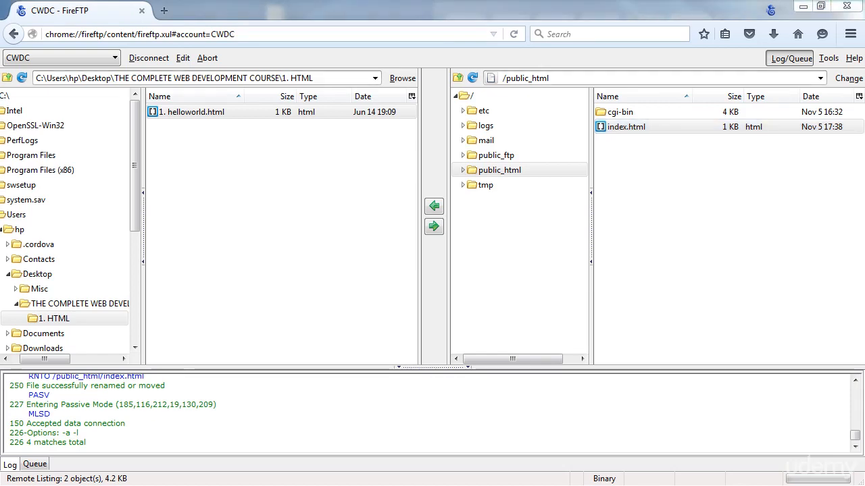
pyautogui.hotkey('alt', 'Tab')
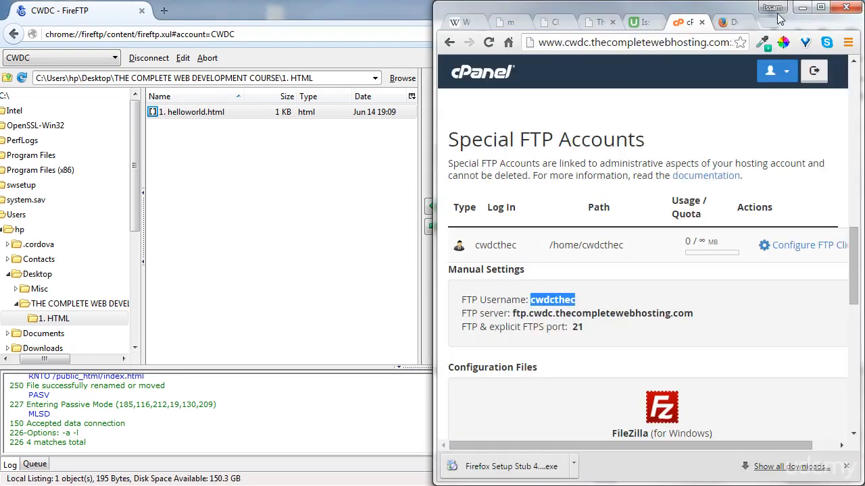
pyautogui.click(817, 8)
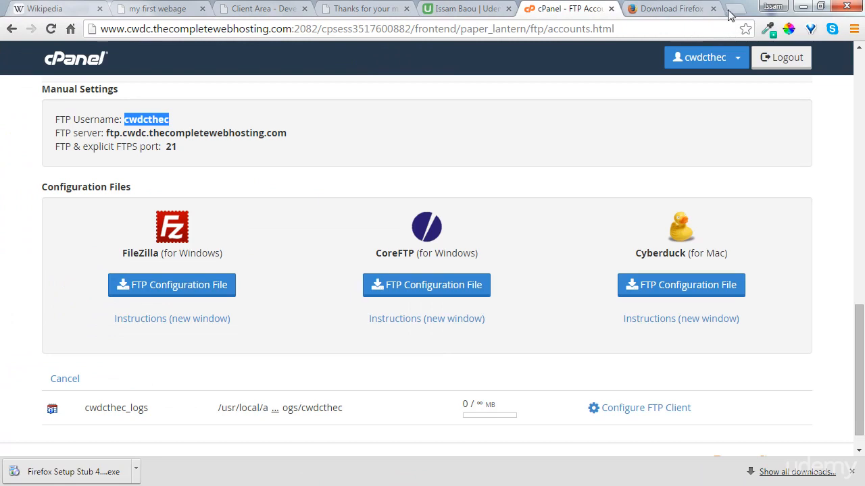
pyautogui.click(735, 9)
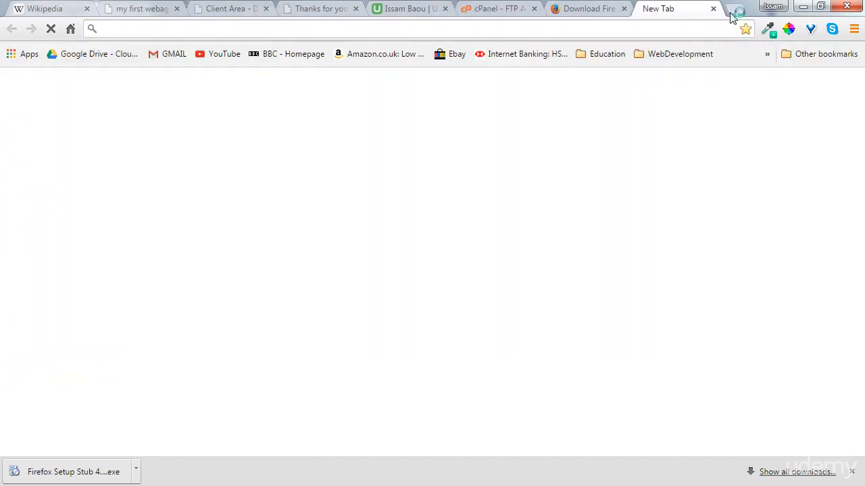
pyautogui.write('cwdc.thecompletewebhosting.com')
pyautogui.press('Return')
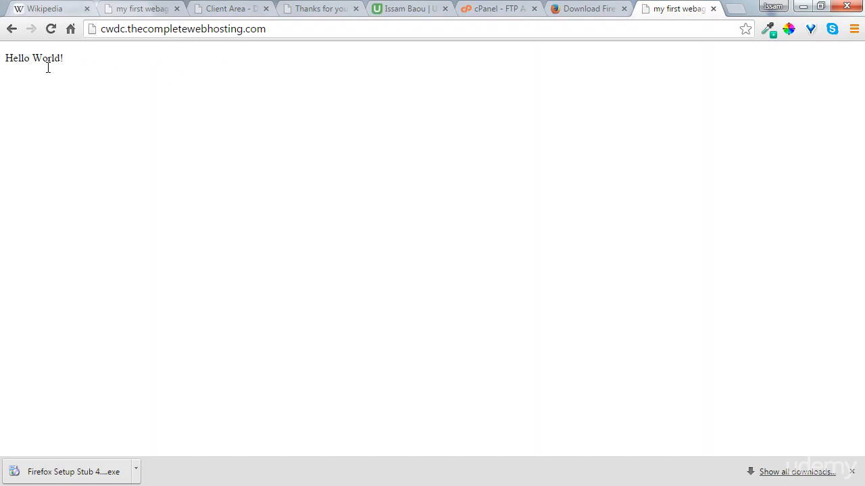
# Return to FireFTP and rename the remote index.html as helloworld.html
pyautogui.click(801, 11)
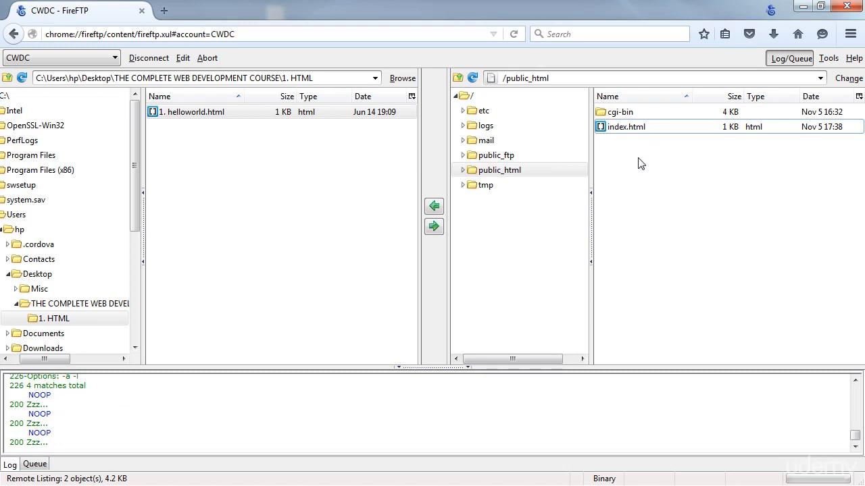
pyautogui.click(617, 129)
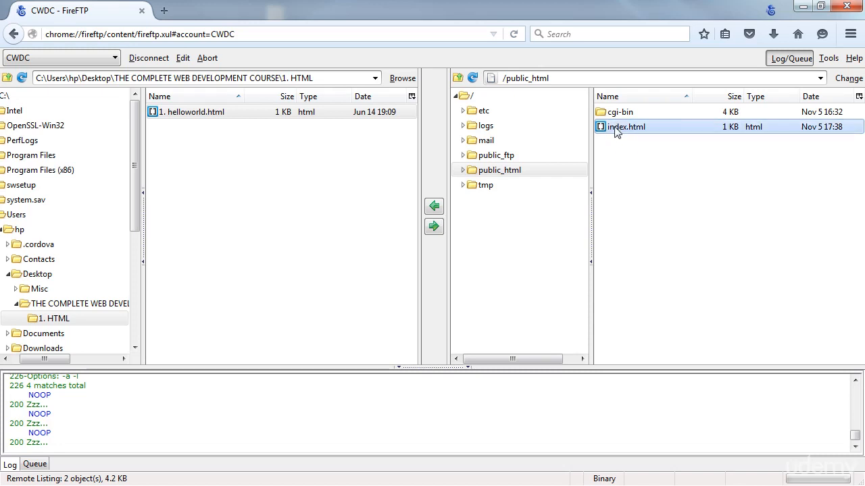
pyautogui.press('F2')
pyautogui.write('helloworld.html')
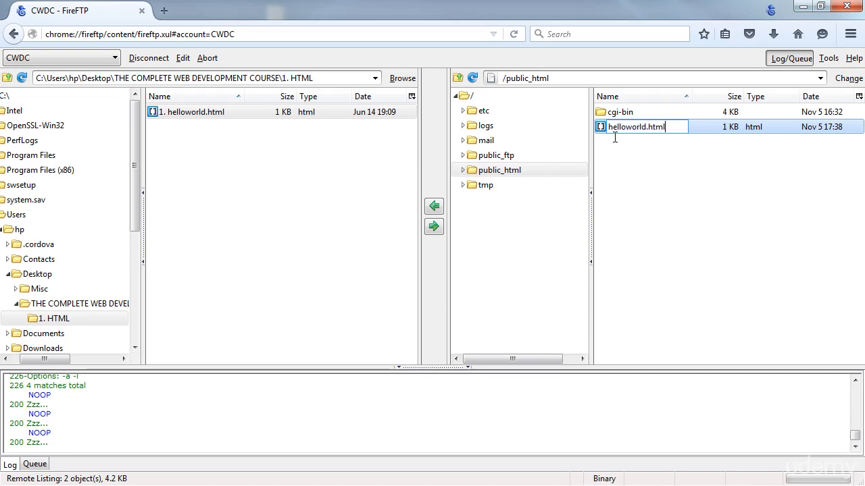
pyautogui.press('Return')
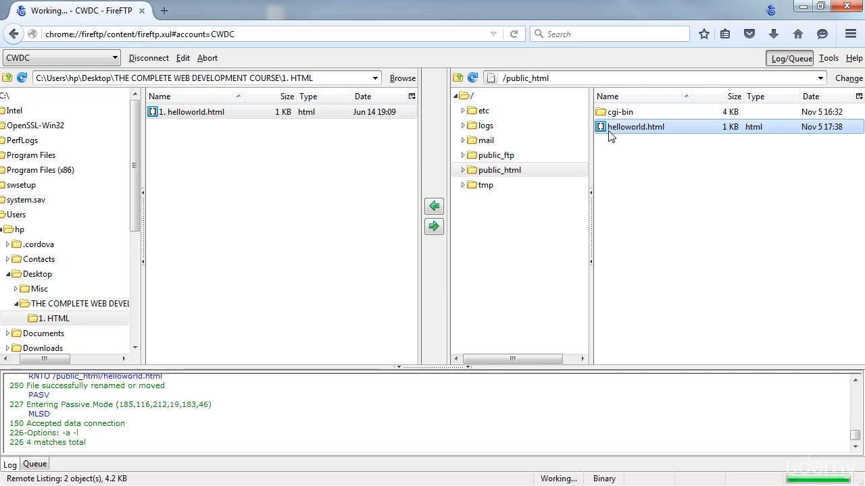
# Switch to Chrome and load cwdc.thecompletewebhosting.com/helloworld.html to check the renamed page
pyautogui.click(803, 7)
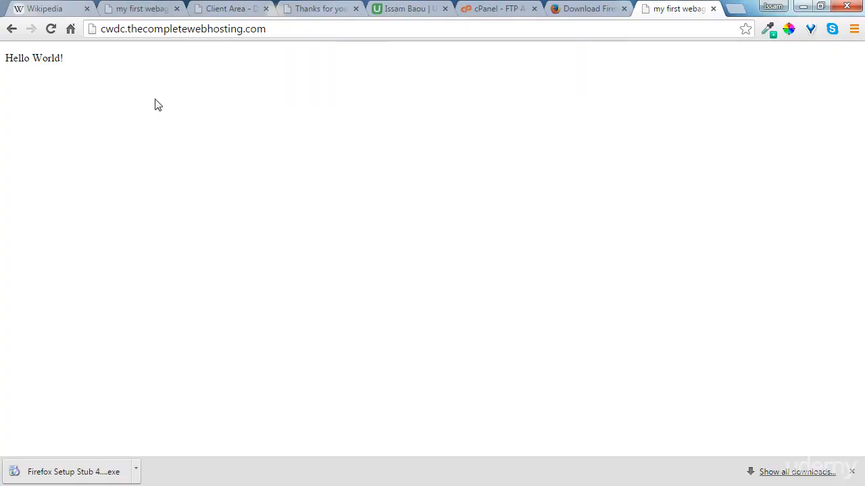
pyautogui.click(298, 32)
pyautogui.click(299, 33)
pyautogui.write('/')
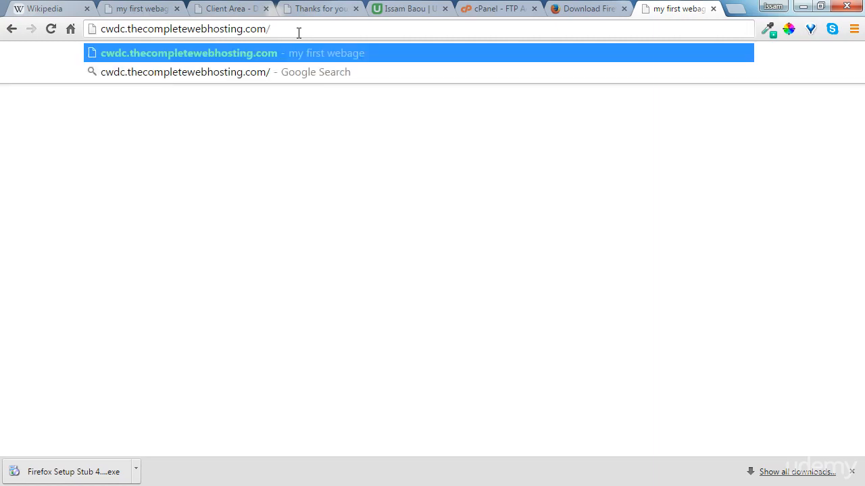
pyautogui.write('hellowrold.')
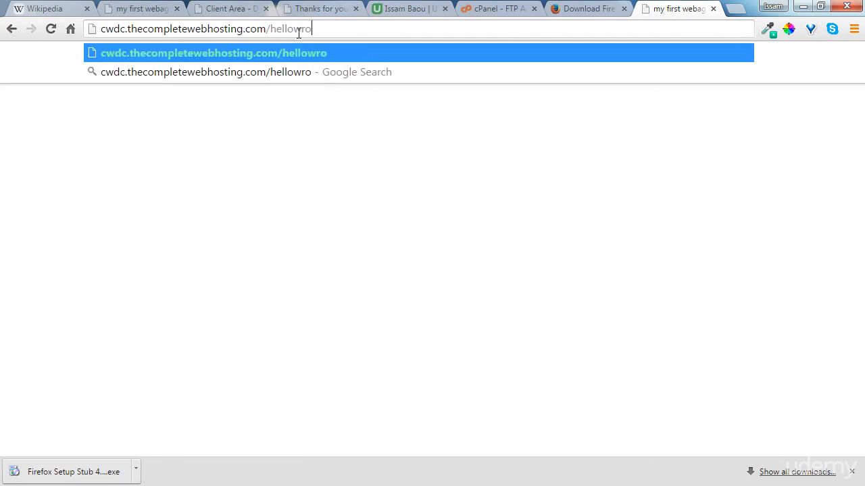
pyautogui.press('BackSpace')
pyautogui.press('BackSpace')
pyautogui.press('BackSpace')
pyautogui.press('BackSpace')
pyautogui.press('BackSpace')
pyautogui.write('orld.')
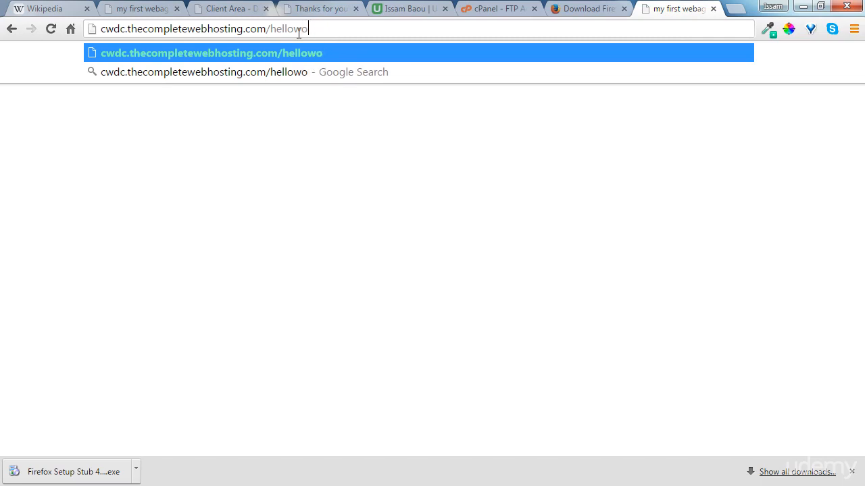
pyautogui.write('html')
pyautogui.press('Return')
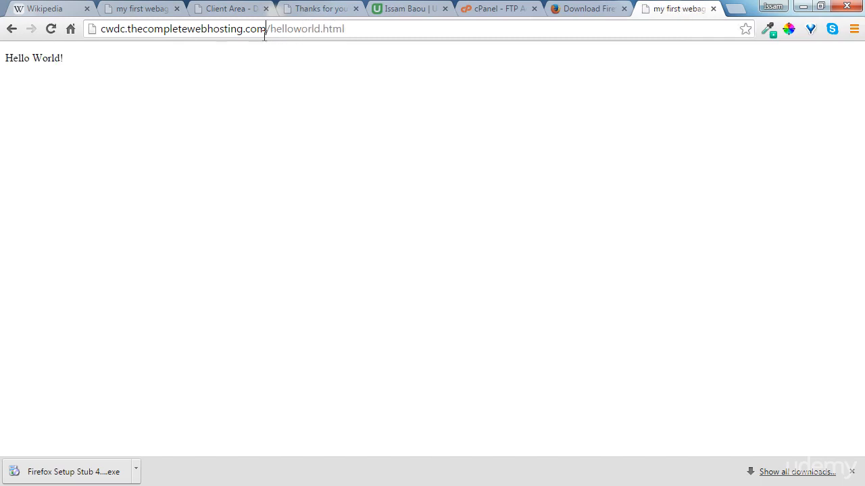
pyautogui.moveTo(264, 34); pyautogui.dragTo(72, 33)
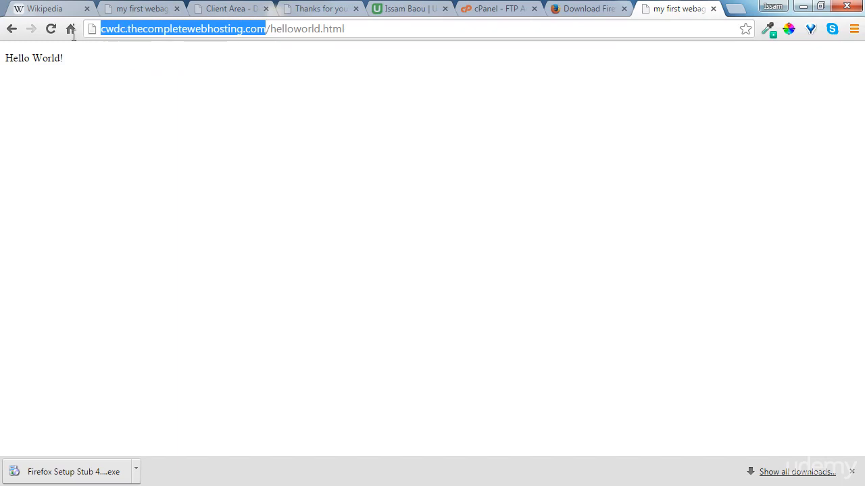
pyautogui.click(269, 28)
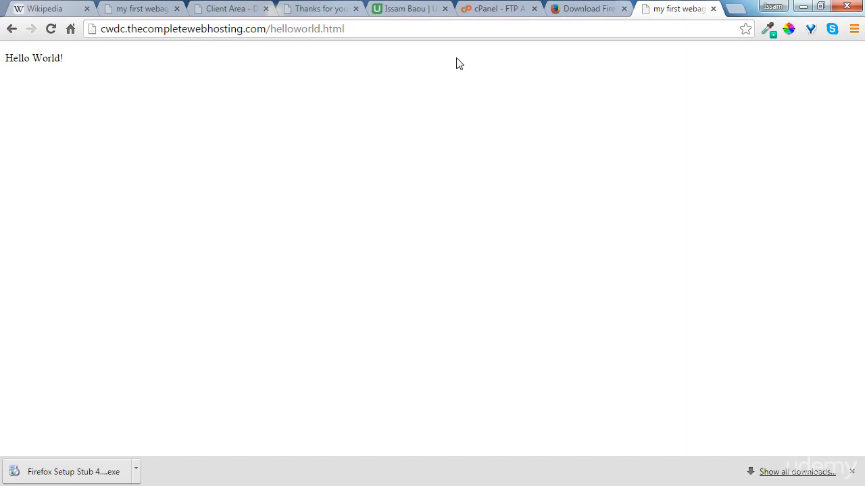
# Remove helloworld.html from the address in Chrome and load the site root cwdc.thecompletewebhosting.com/
pyautogui.click(802, 7)
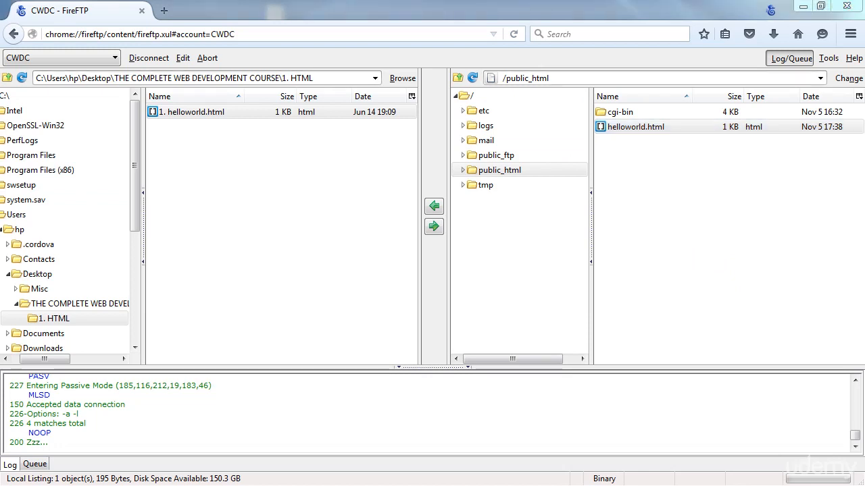
pyautogui.hotkey('alt', 'Tab')
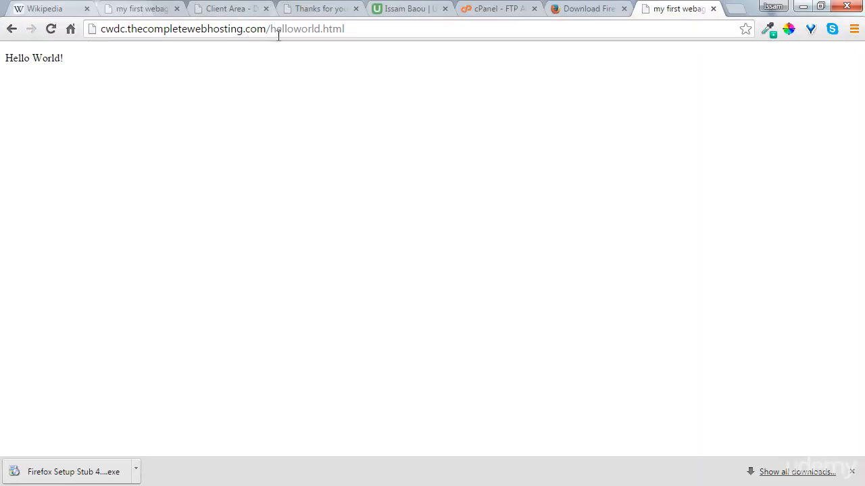
pyautogui.moveTo(270, 30); pyautogui.dragTo(425, 41)
pyautogui.press('BackSpace')
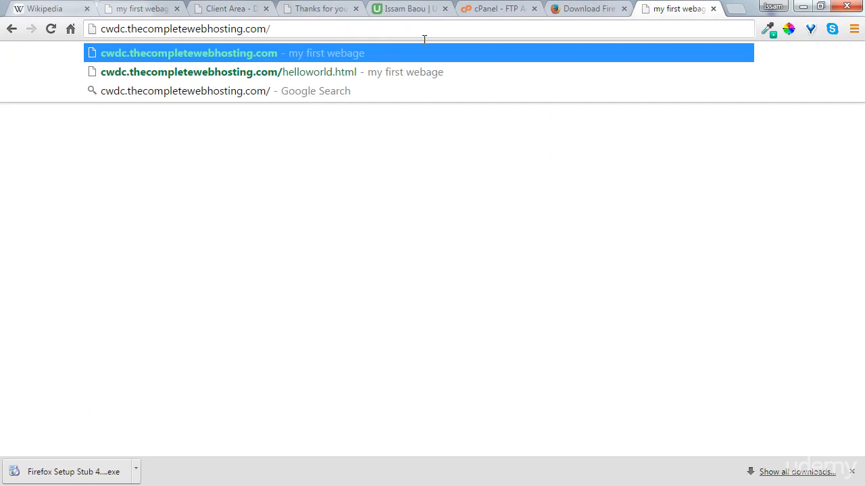
pyautogui.press('Return')
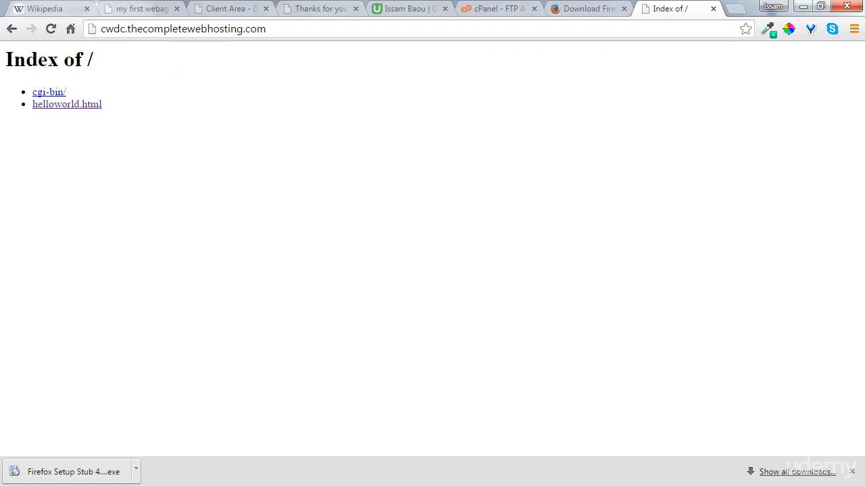
# Switch to FireFTP and rename the remote helloworld.html as index.html
pyautogui.hotkey('alt', 'Tab')
pyautogui.click(619, 270)
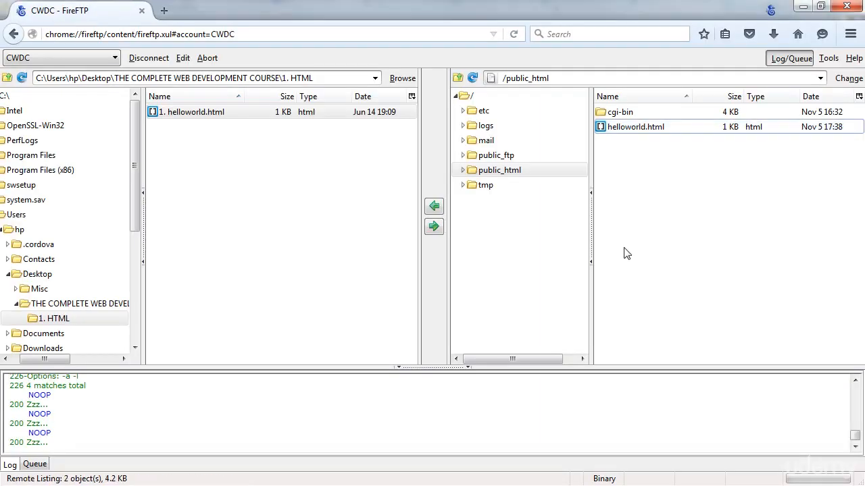
pyautogui.click(638, 125)
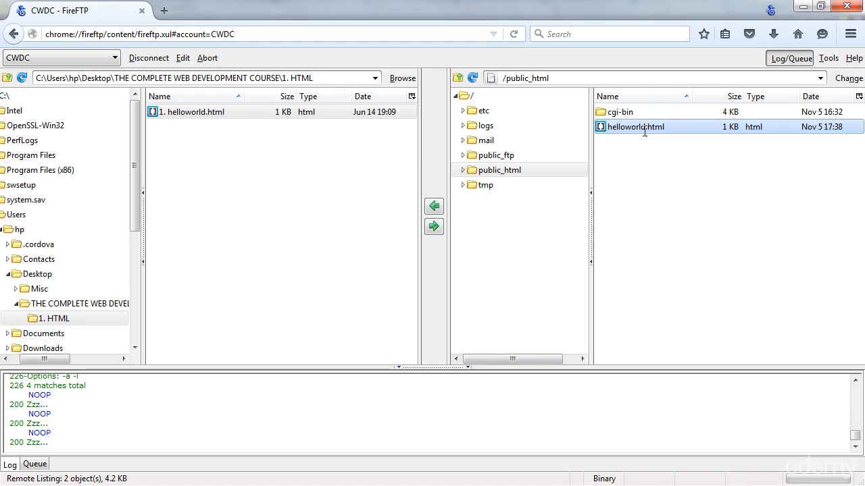
pyautogui.press('F2')
pyautogui.write('index.')
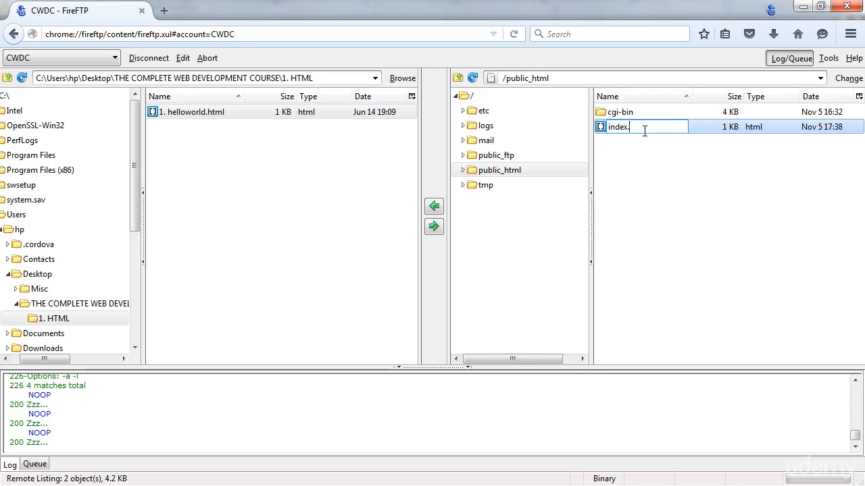
pyautogui.write('html')
pyautogui.press('Return')
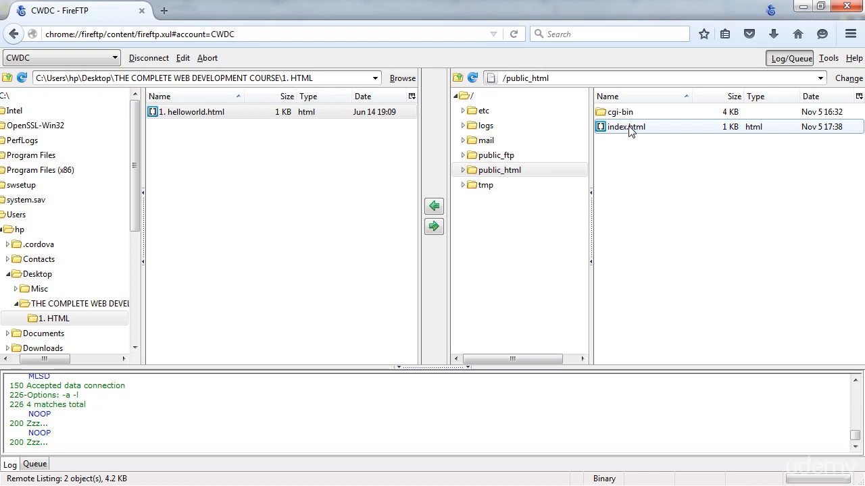
# Open FireFTP's external program settings from the remote index.html and enter Brackets as the program name for html files
pyautogui.rightClick(631, 131)
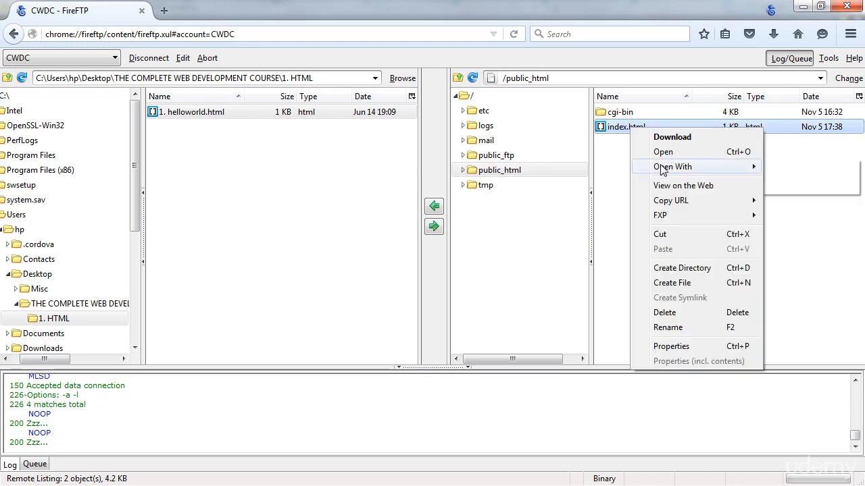
pyautogui.moveTo(659, 167)
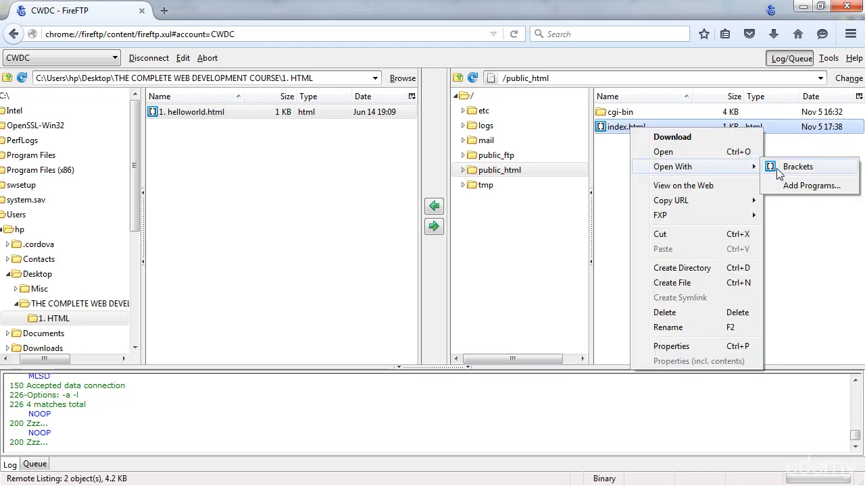
pyautogui.click(803, 191)
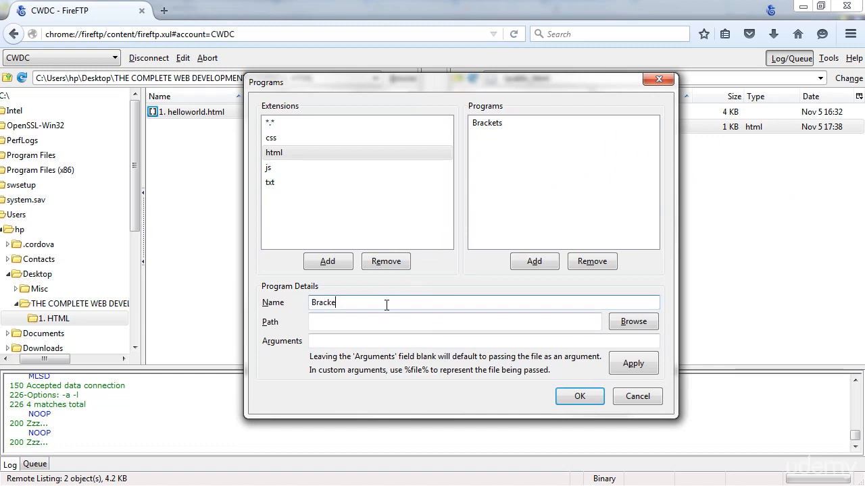
pyautogui.write('s')
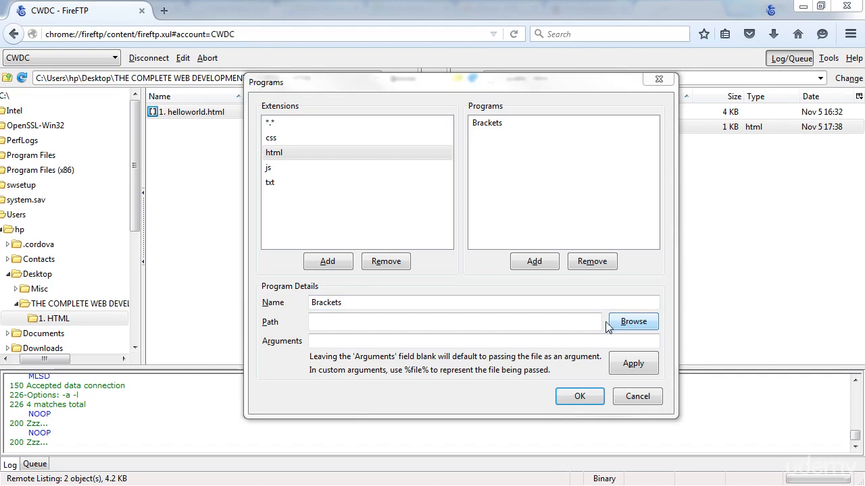
# Set the program's path to C:\Program Files (x86)\Brackets\Brackets.exe, then apply and accept the program settings
pyautogui.click(643, 331)
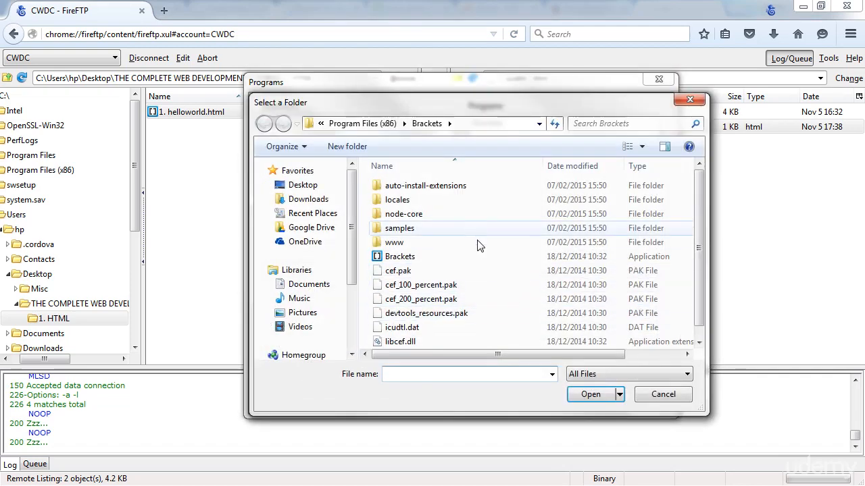
pyautogui.click(364, 124)
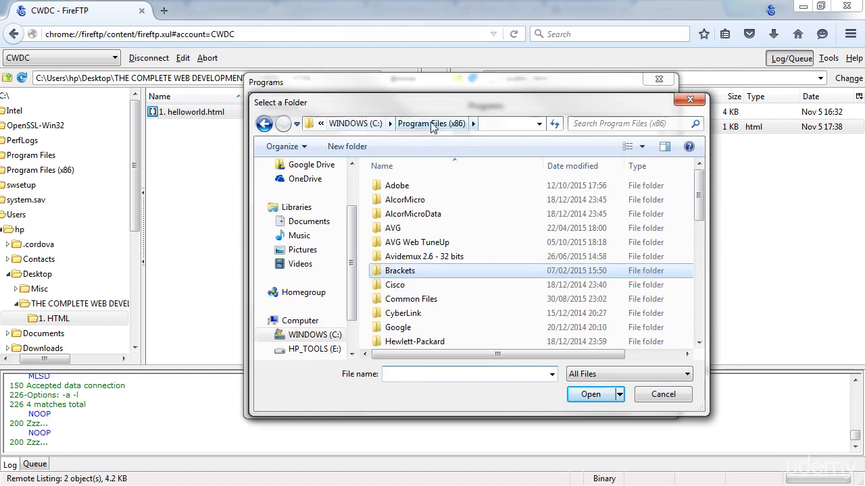
pyautogui.doubleClick(407, 272)
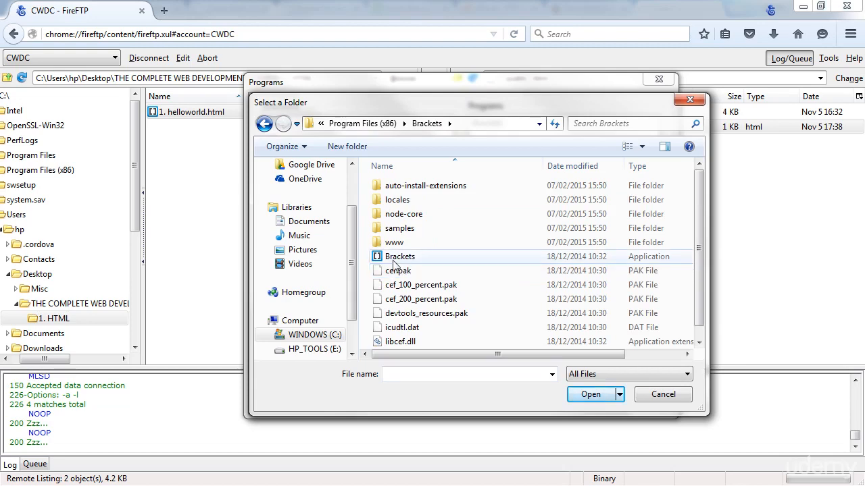
pyautogui.doubleClick(396, 261)
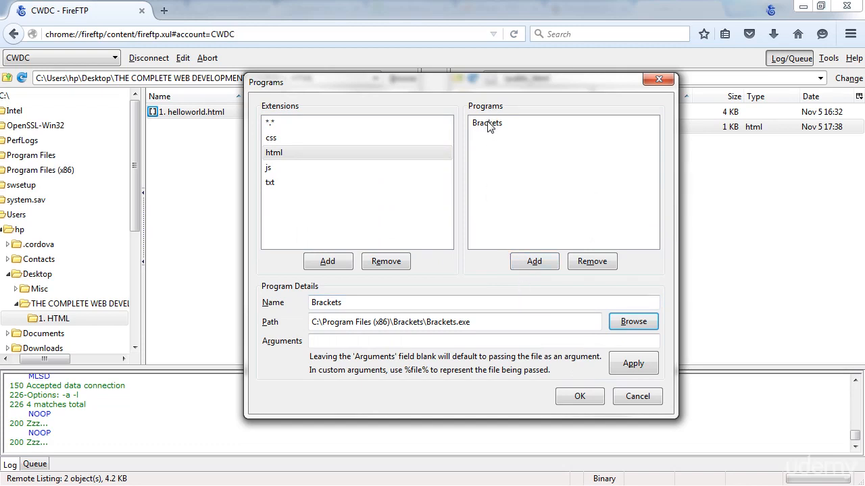
pyautogui.click(624, 365)
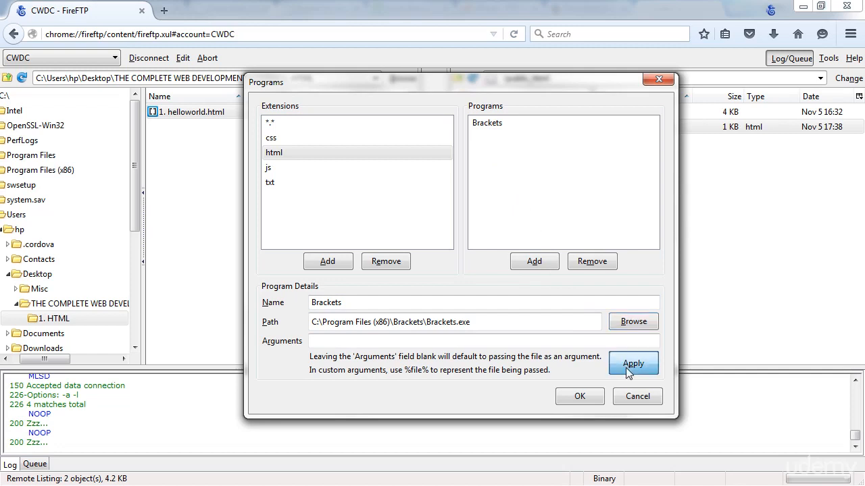
pyautogui.click(578, 398)
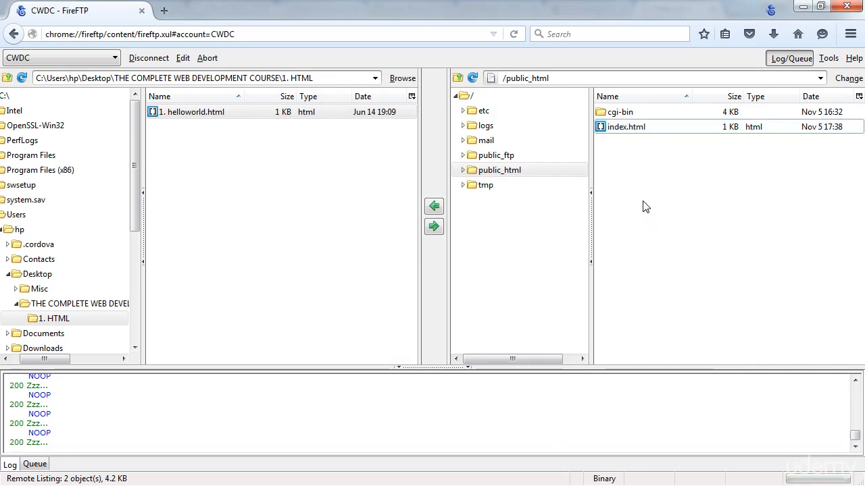
# Open the remote index.html from the public_html folder in Brackets
pyautogui.rightClick(628, 132)
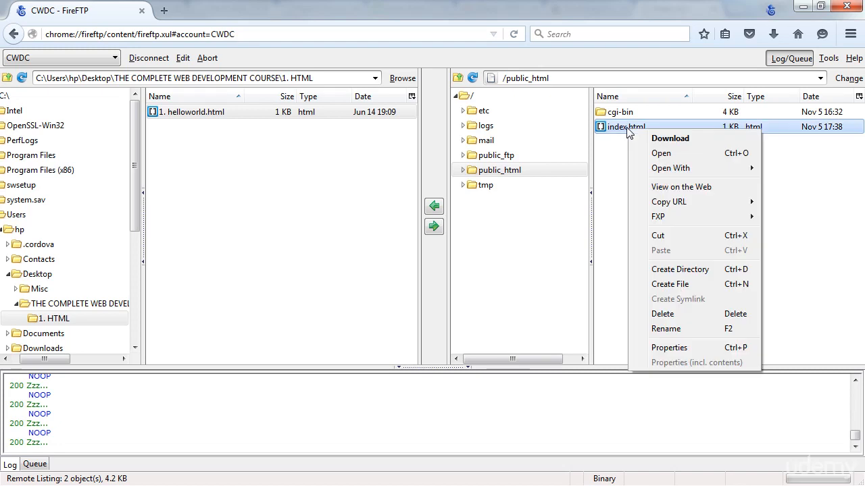
pyautogui.moveTo(682, 168)
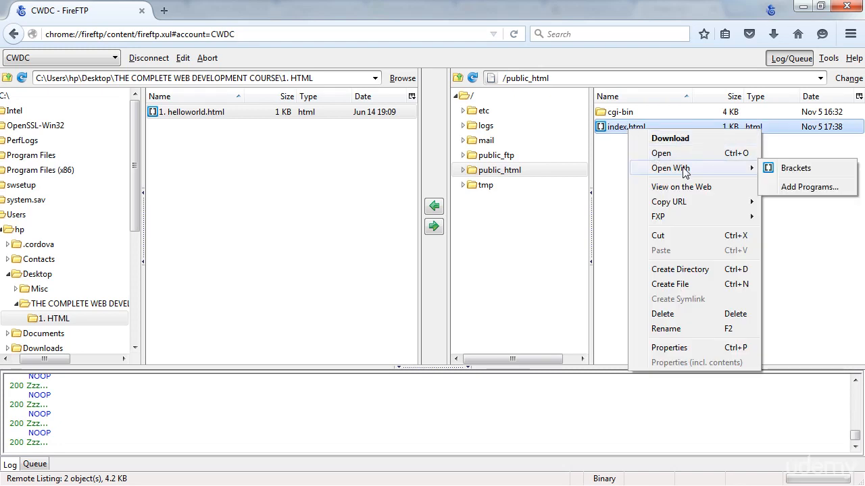
pyautogui.click(610, 183)
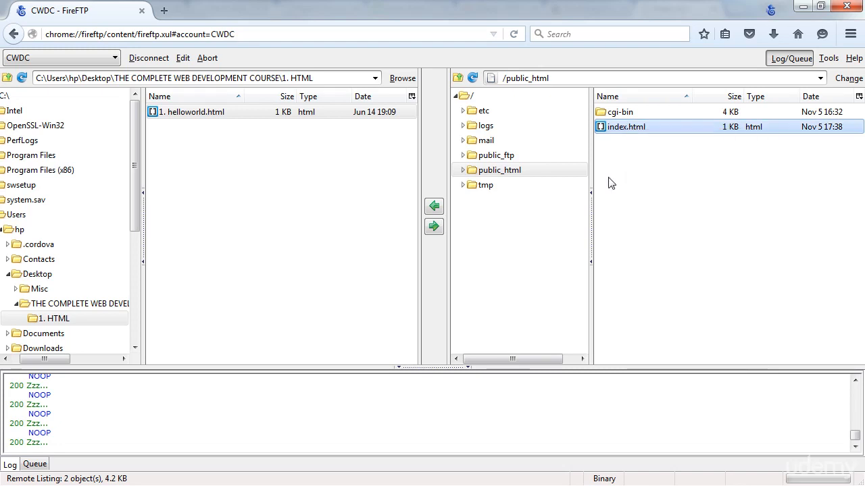
pyautogui.click(622, 130)
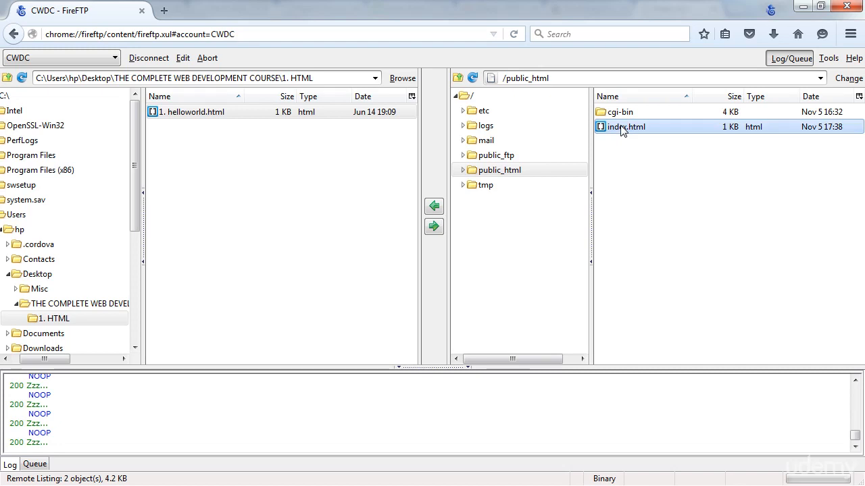
pyautogui.doubleClick(622, 130)
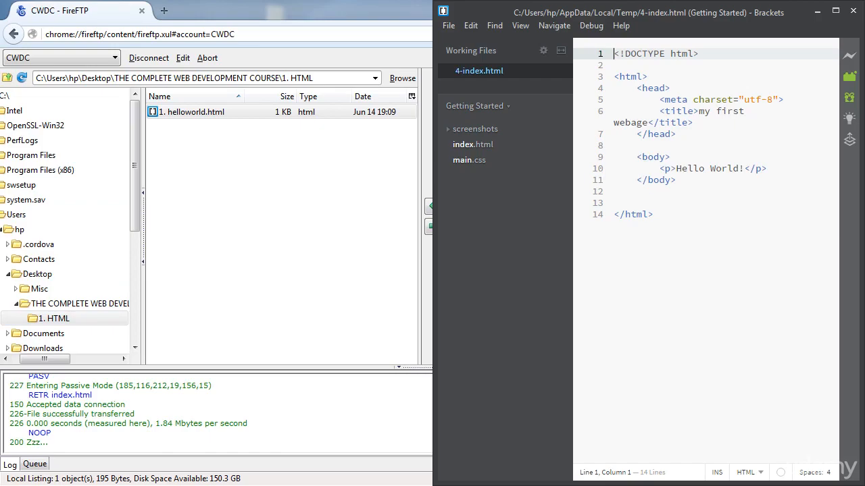
# Switch to Chrome, reload cwdc.thecompletewebhosting.com, and snap the browser to the left half of the screen beside Brackets
pyautogui.click(54, 484)
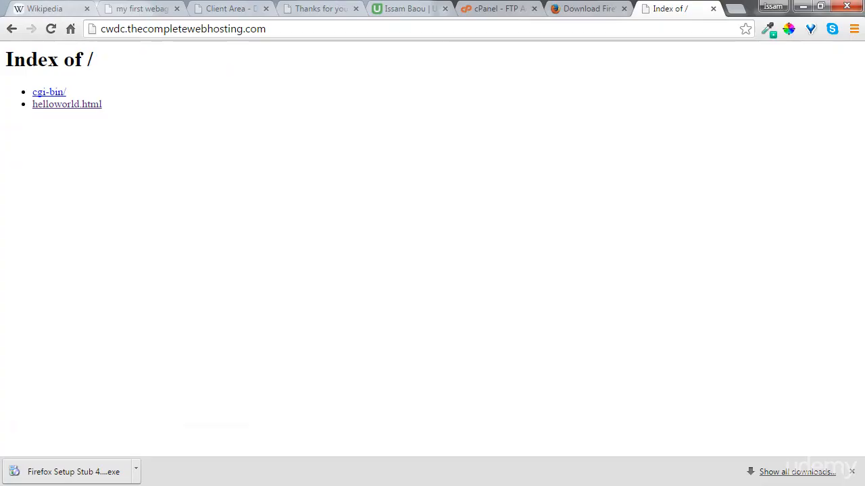
pyautogui.click(51, 31)
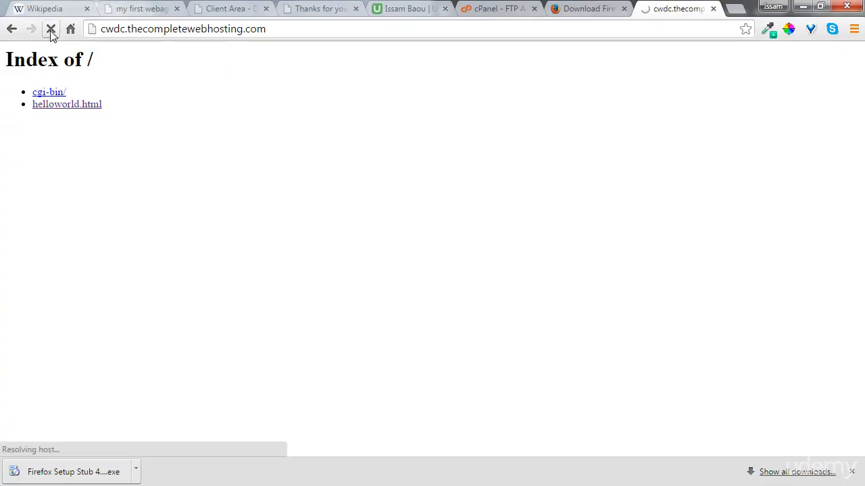
pyautogui.press('super+Left')
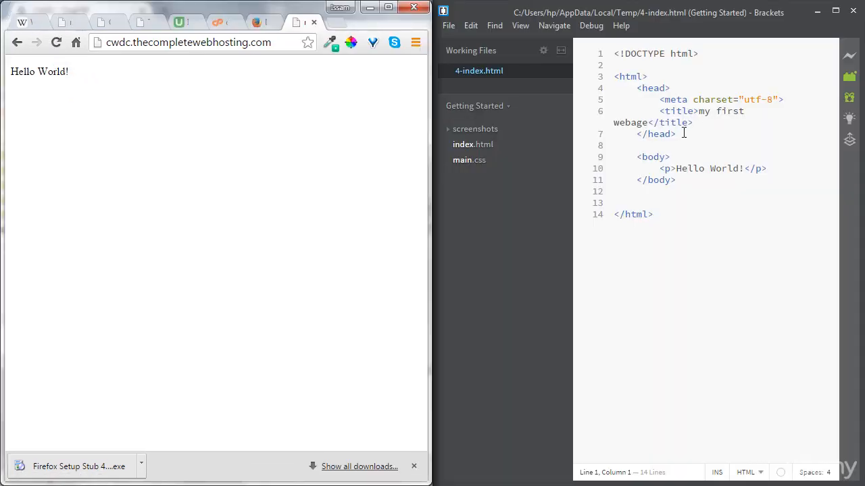
# In Brackets, change the paragraph text to Hello World22222!, save the file, and reload the site in Chrome to check it
pyautogui.click(744, 174)
pyautogui.write('22222')
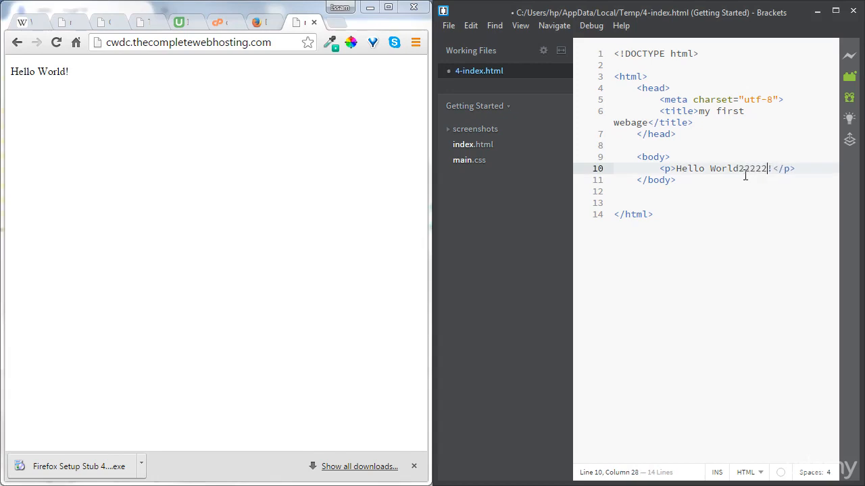
pyautogui.hotkey('ctrl', 's')
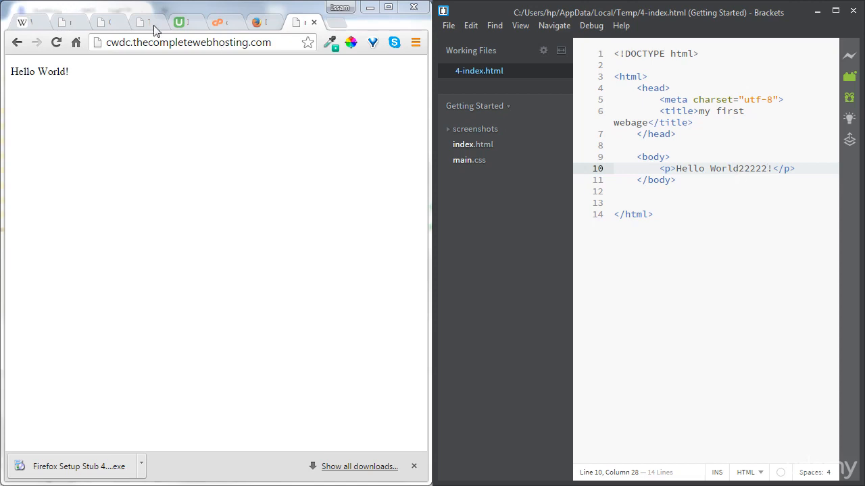
pyautogui.click(58, 47)
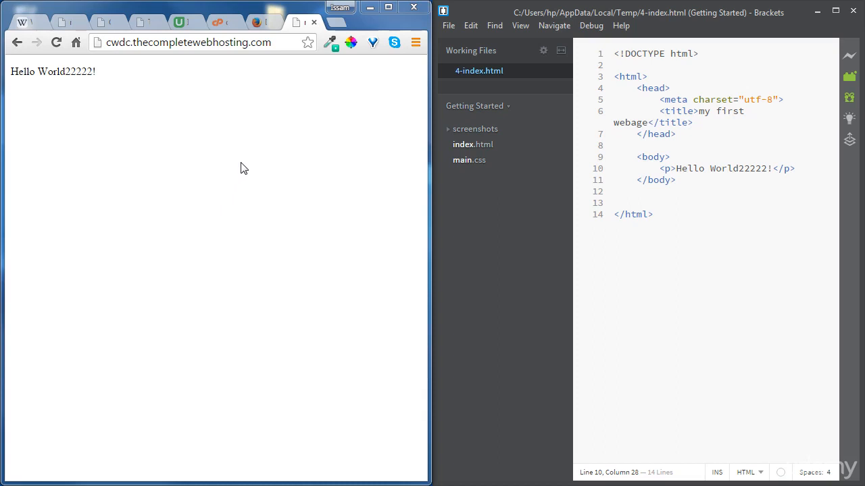
# In cPanel, open UNIXy Varnish's caching controls and submit the Disabled setting for cwdc.thecompletewebhosting.com
pyautogui.click(222, 24)
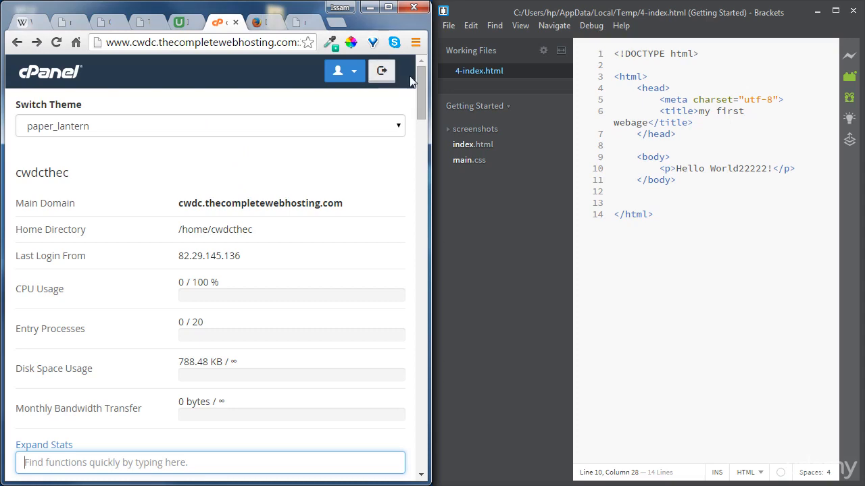
pyautogui.moveTo(421, 88); pyautogui.dragTo(428, 399)
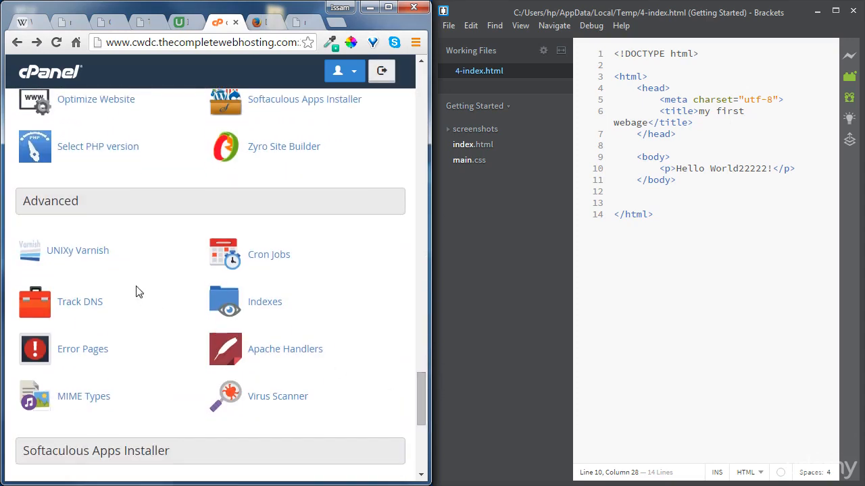
pyautogui.click(66, 256)
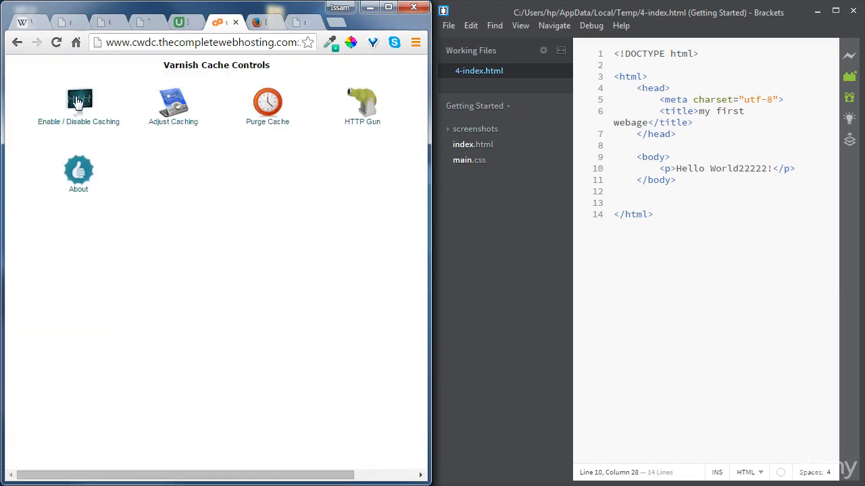
pyautogui.click(91, 128)
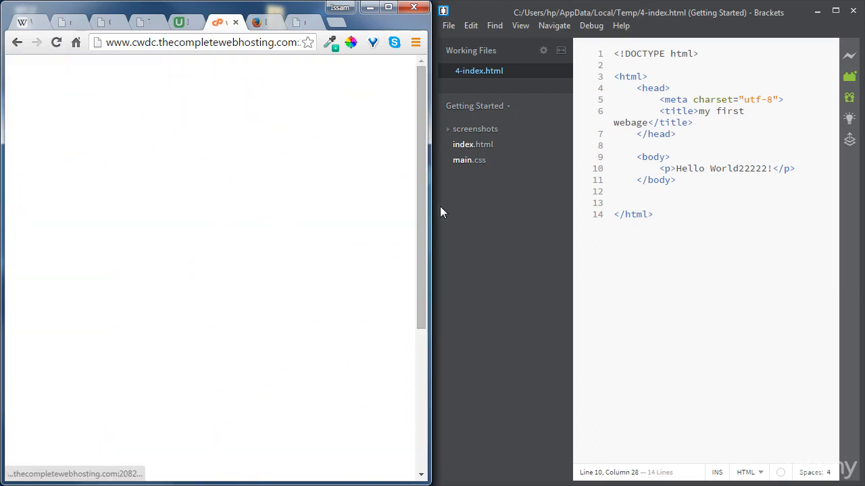
pyautogui.moveTo(426, 215); pyautogui.dragTo(434, 386)
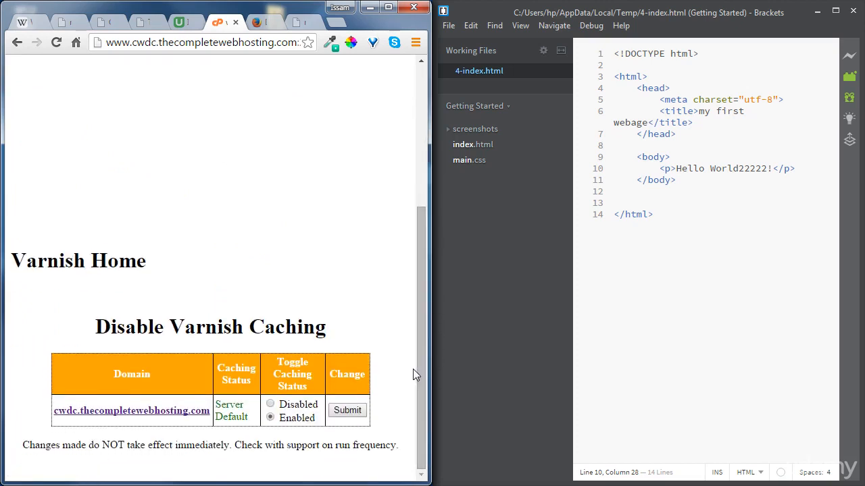
pyautogui.click(271, 406)
pyautogui.click(344, 415)
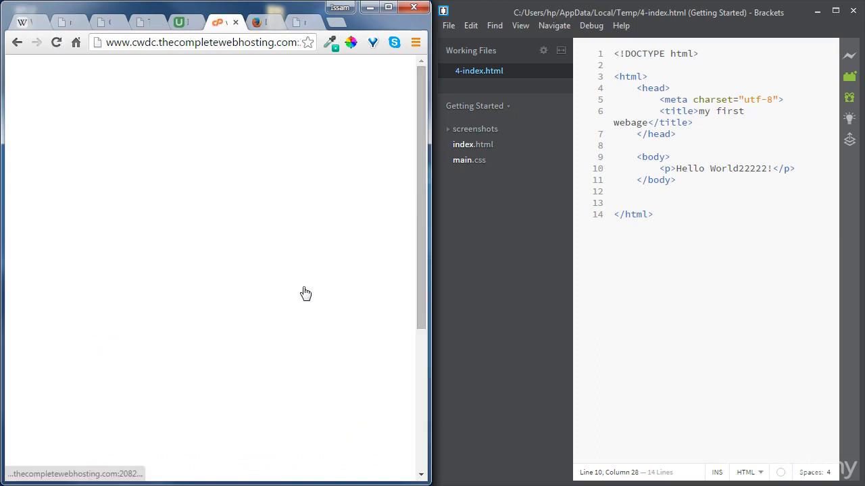
# Return to the site page, replace 22222 with 555555 in the paragraph in Brackets, save, and reload the site
pyautogui.click(270, 24)
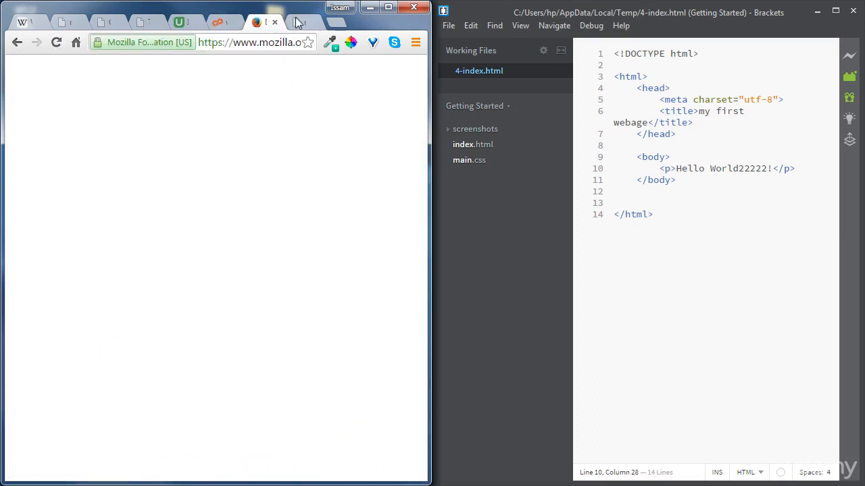
pyautogui.click(299, 23)
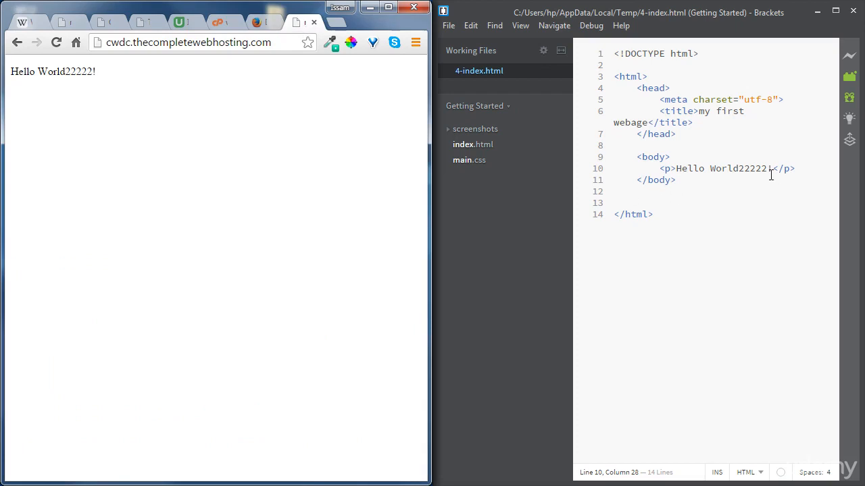
pyautogui.moveTo(769, 170); pyautogui.dragTo(738, 170)
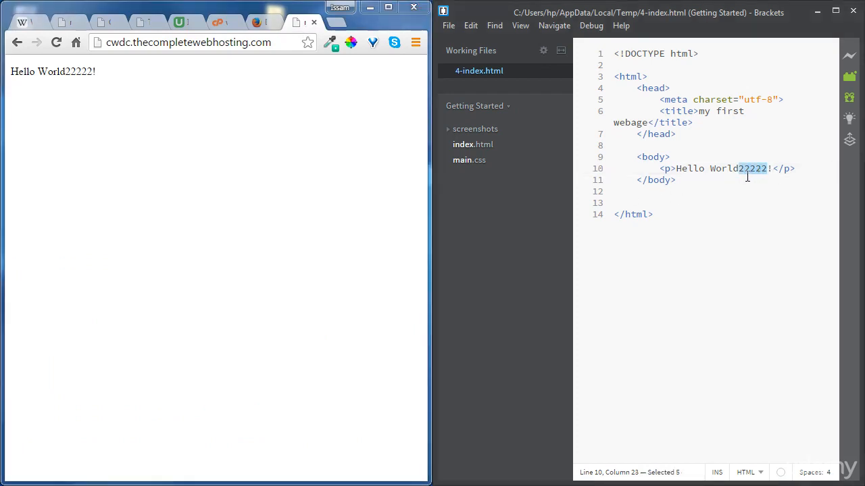
pyautogui.write('555555')
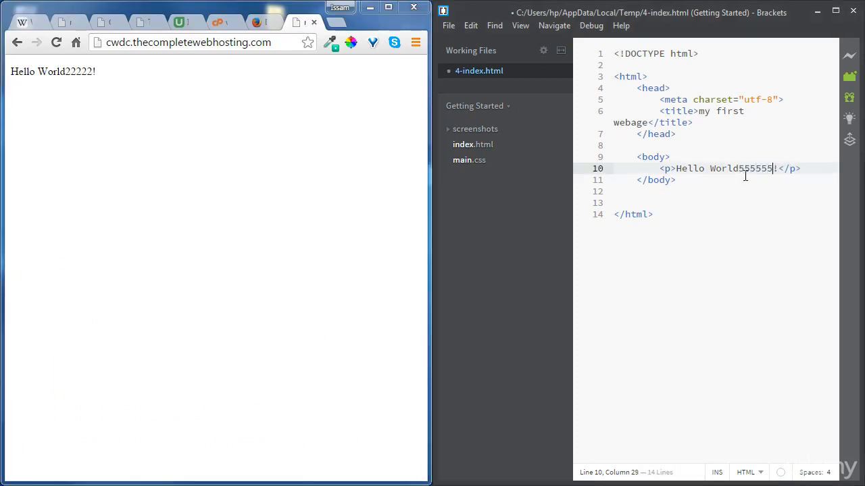
pyautogui.hotkey('ctrl', 's')
pyautogui.click(56, 42)
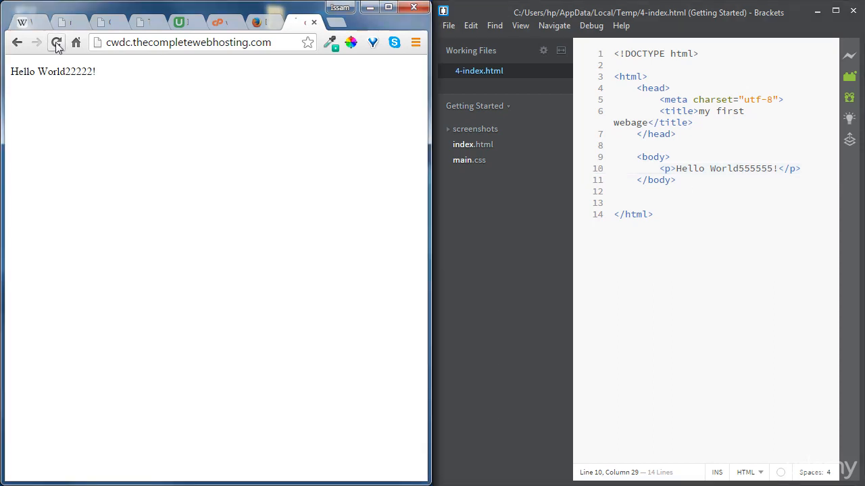